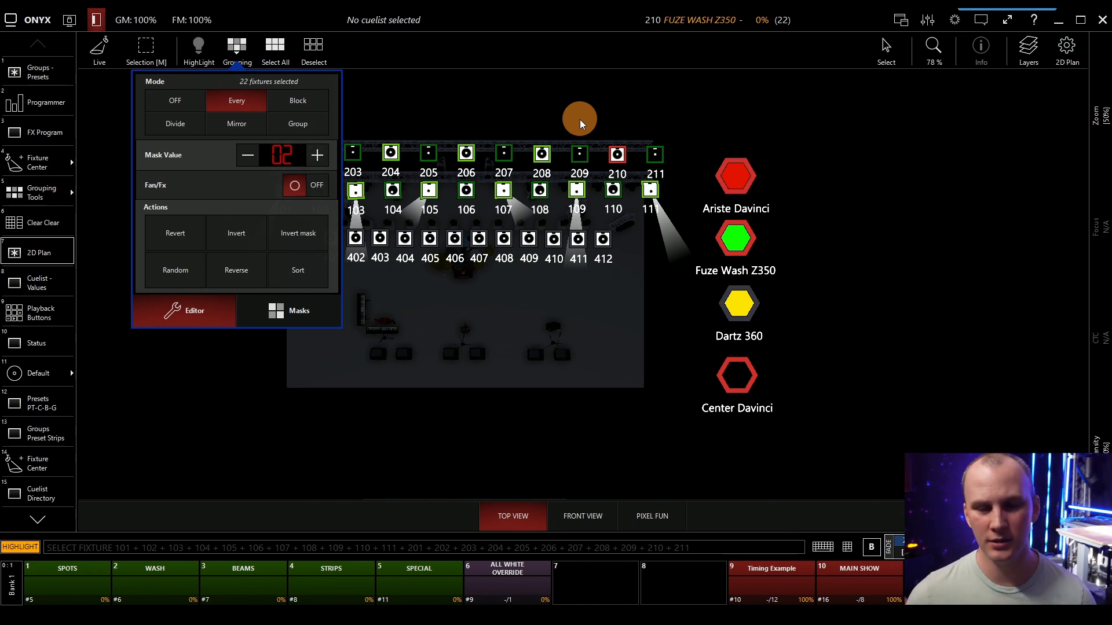
Turn off Highlight and clear the fixture selection.
click(579, 120)
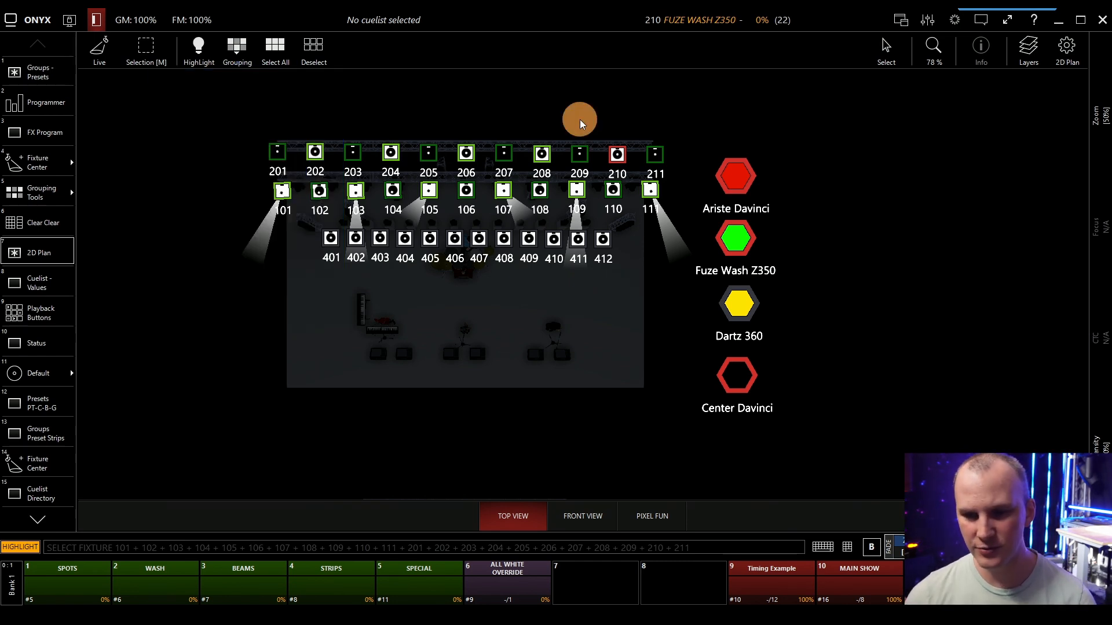
click(196, 51)
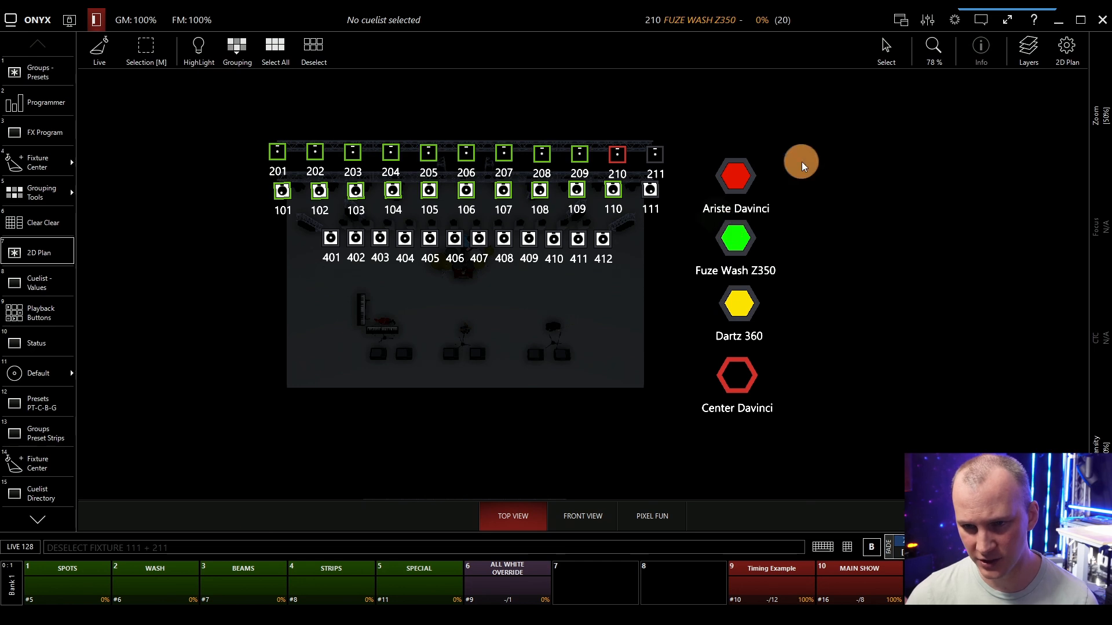
click(867, 307)
Run the MAIN SHOW cuelist forward to Cue 3.
click(859, 578)
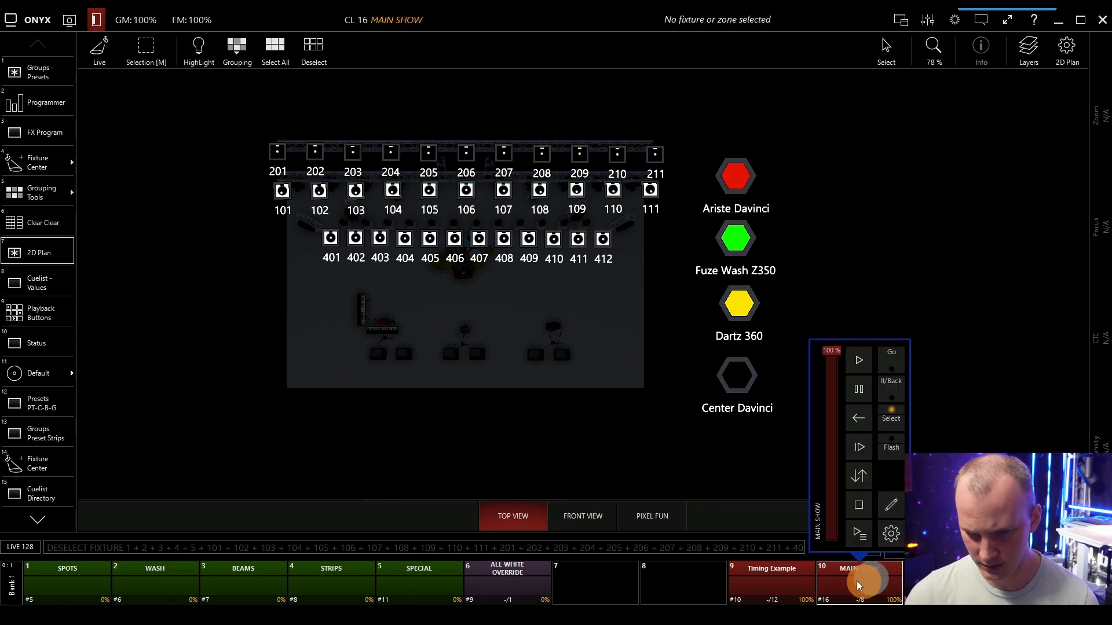
click(858, 360)
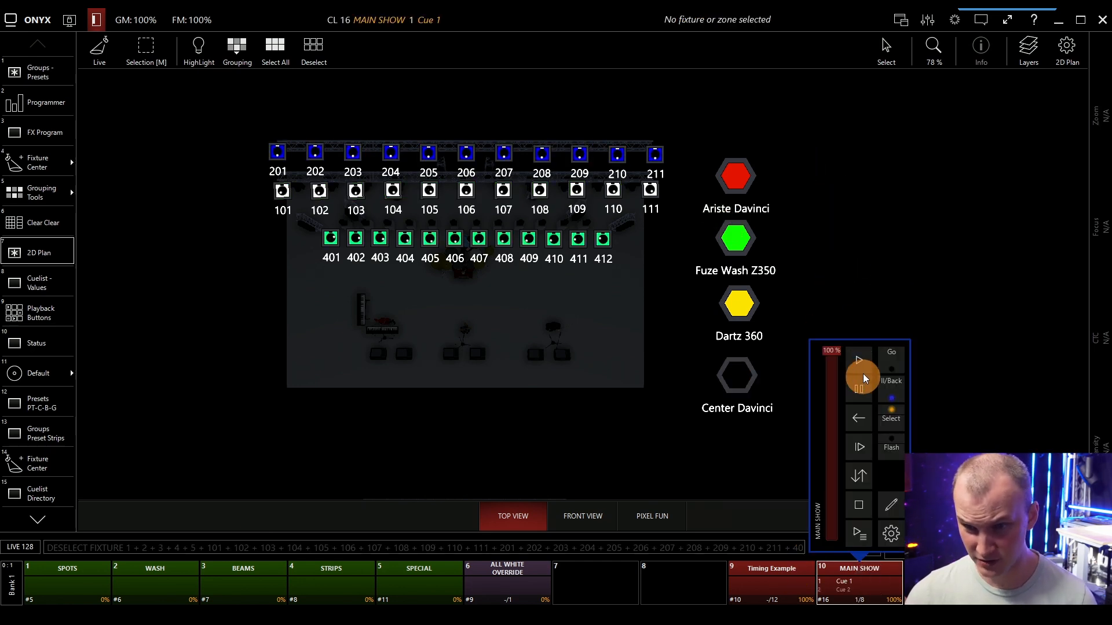
click(863, 357)
click(861, 361)
click(861, 360)
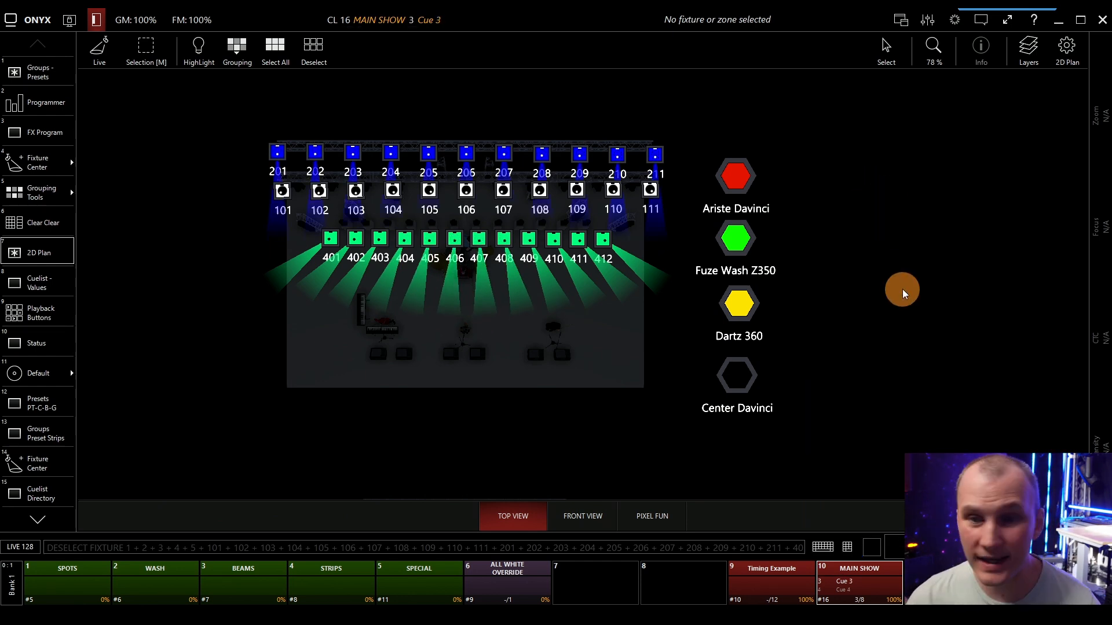
Select fixtures 401 to 412, try Highlight on and off on them, and clear the selection.
drag(298, 223, 622, 276)
click(199, 49)
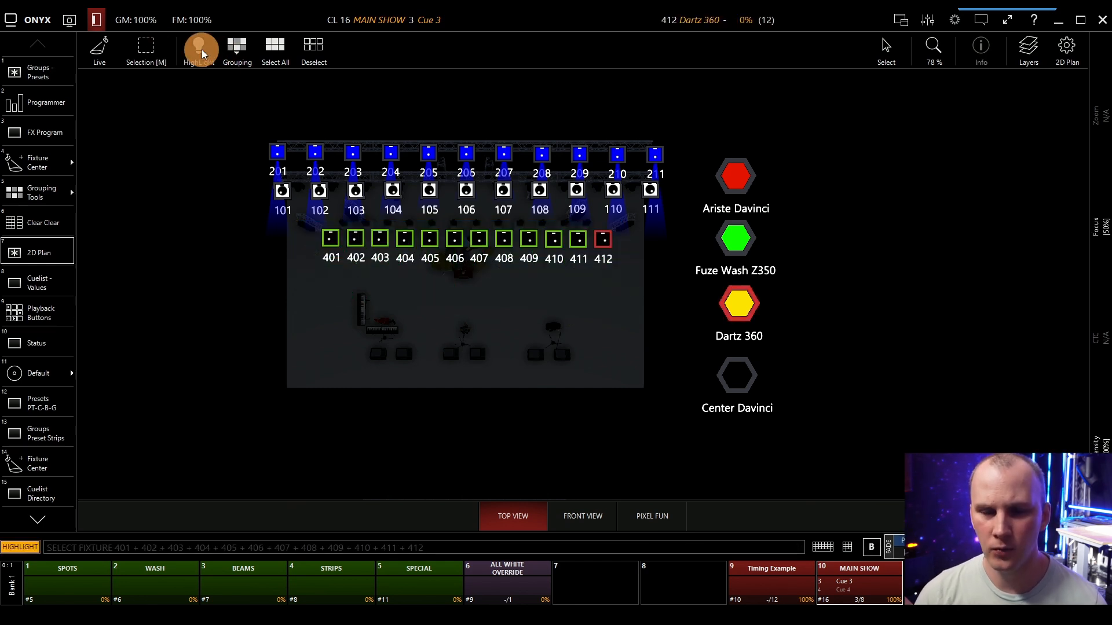
click(202, 53)
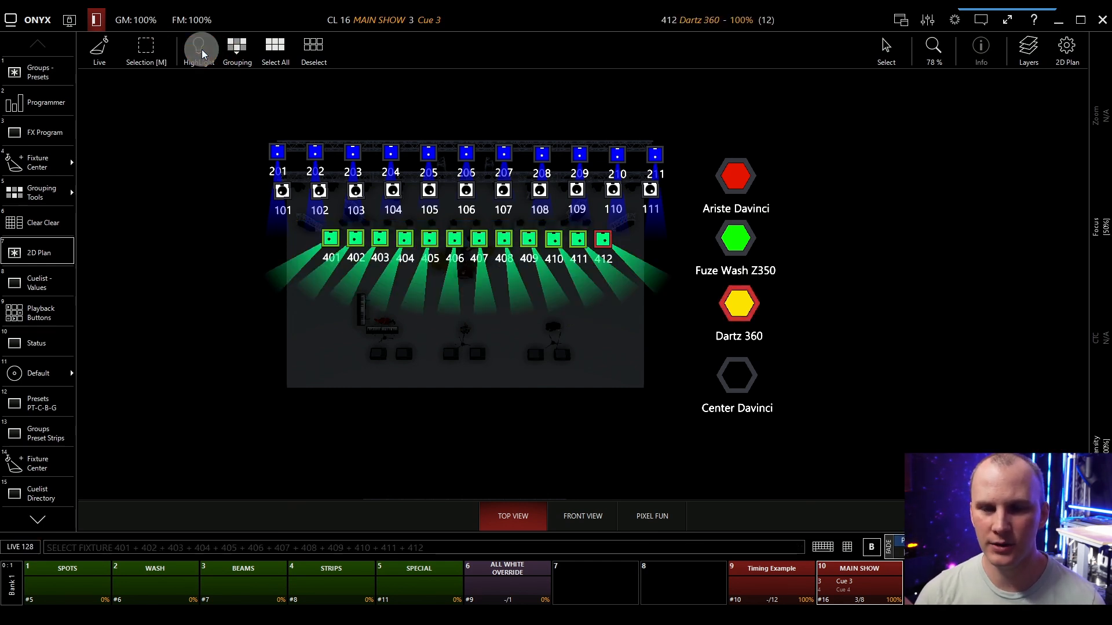
click(200, 249)
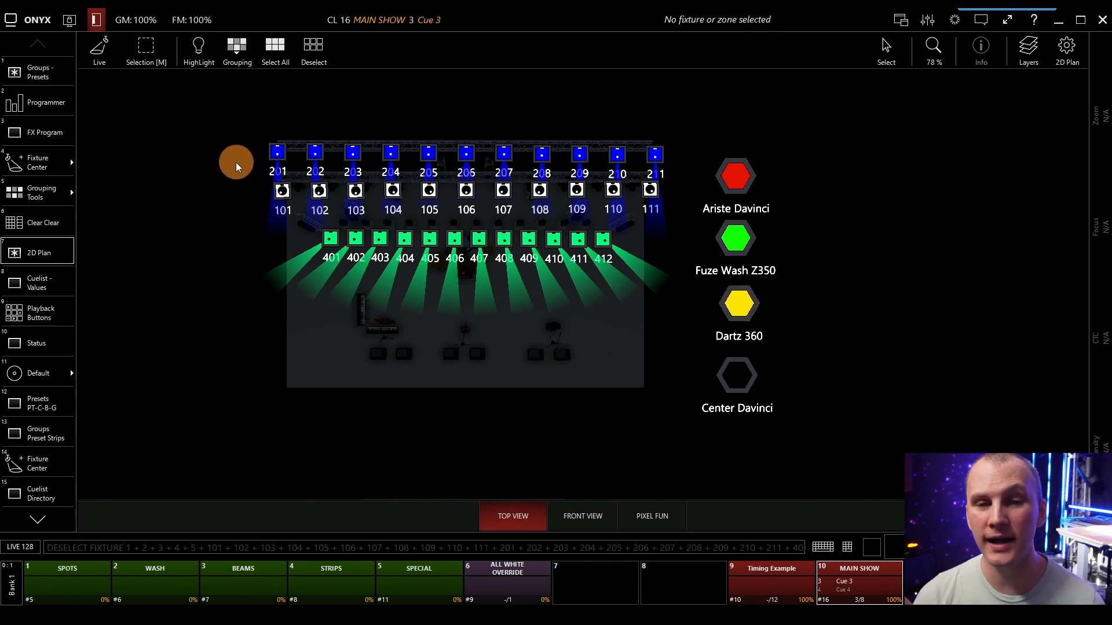
Select fixtures 201 to 211, try Highlight on them, and clear the selection.
drag(252, 110, 680, 177)
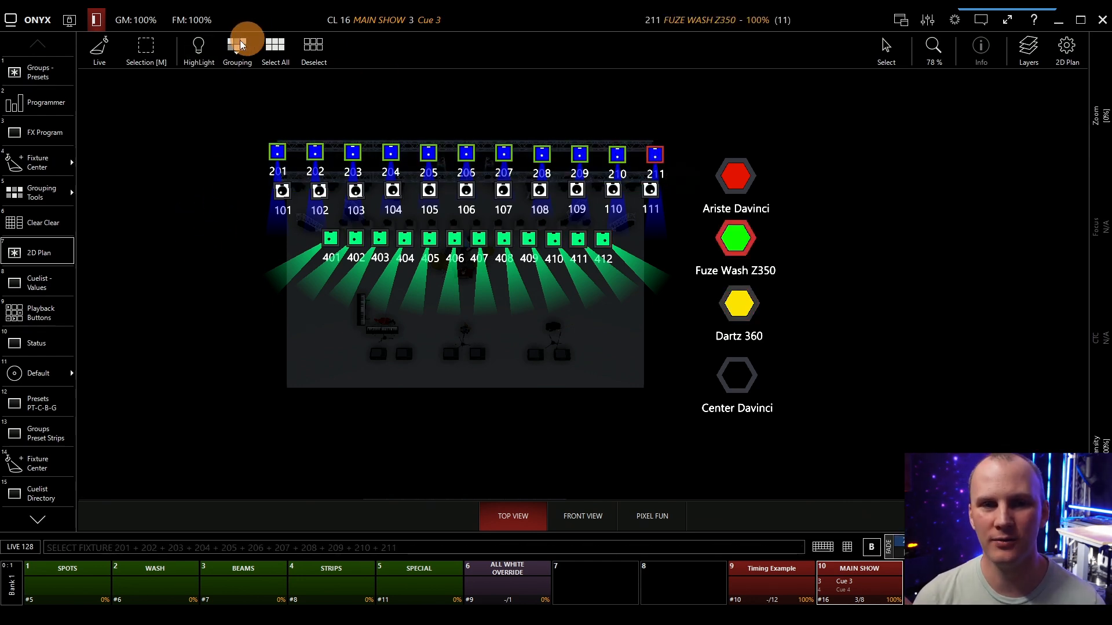
click(199, 46)
click(170, 262)
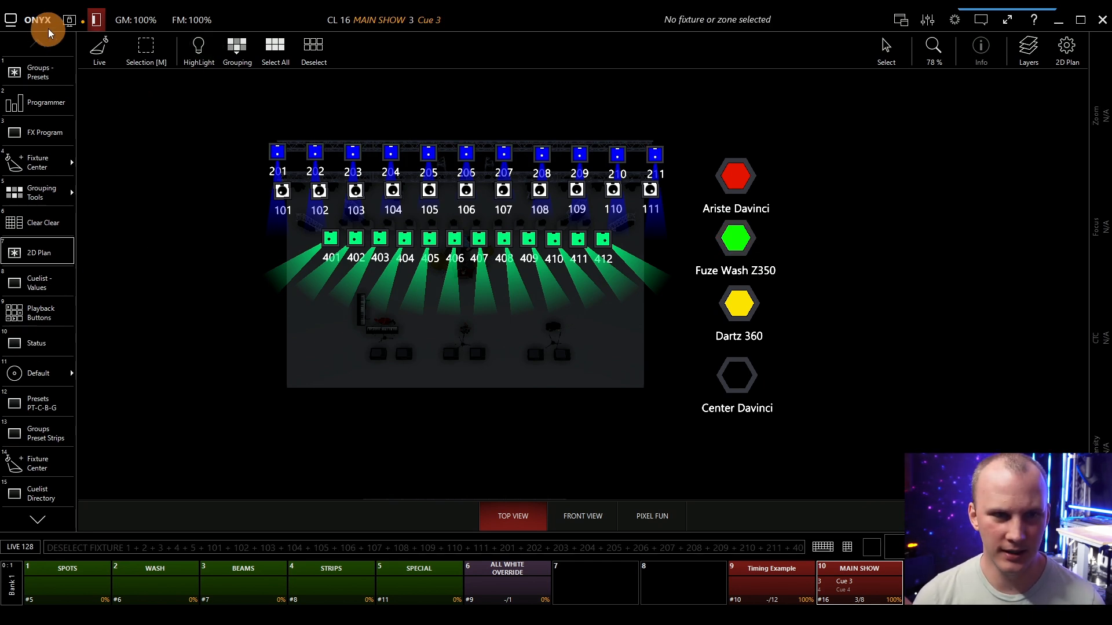
Open the HighLight output view.
click(70, 20)
click(196, 62)
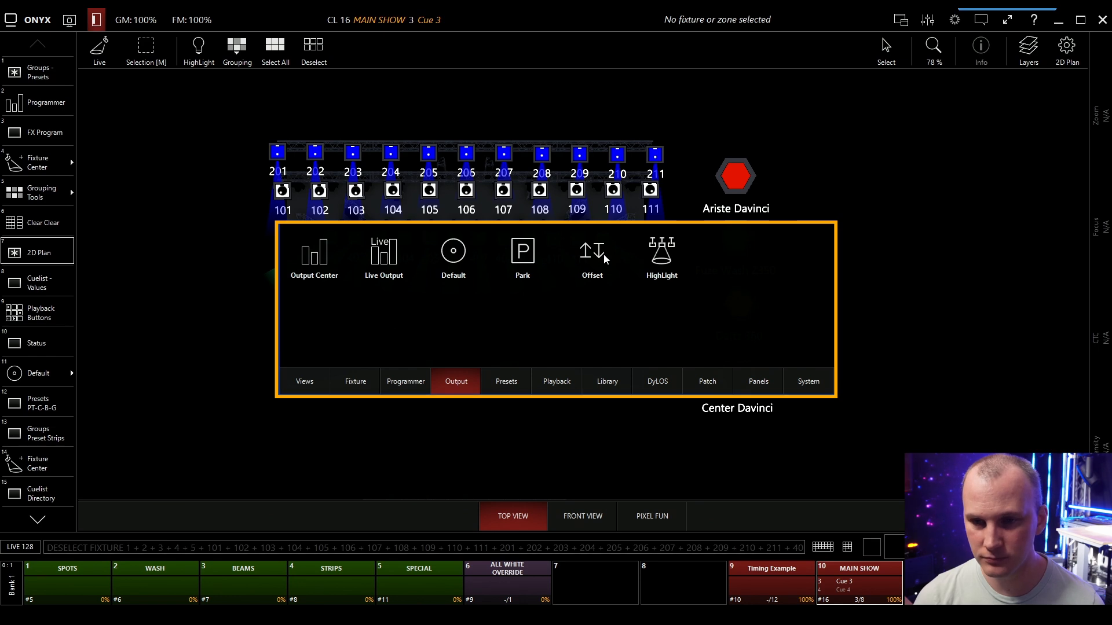
click(648, 257)
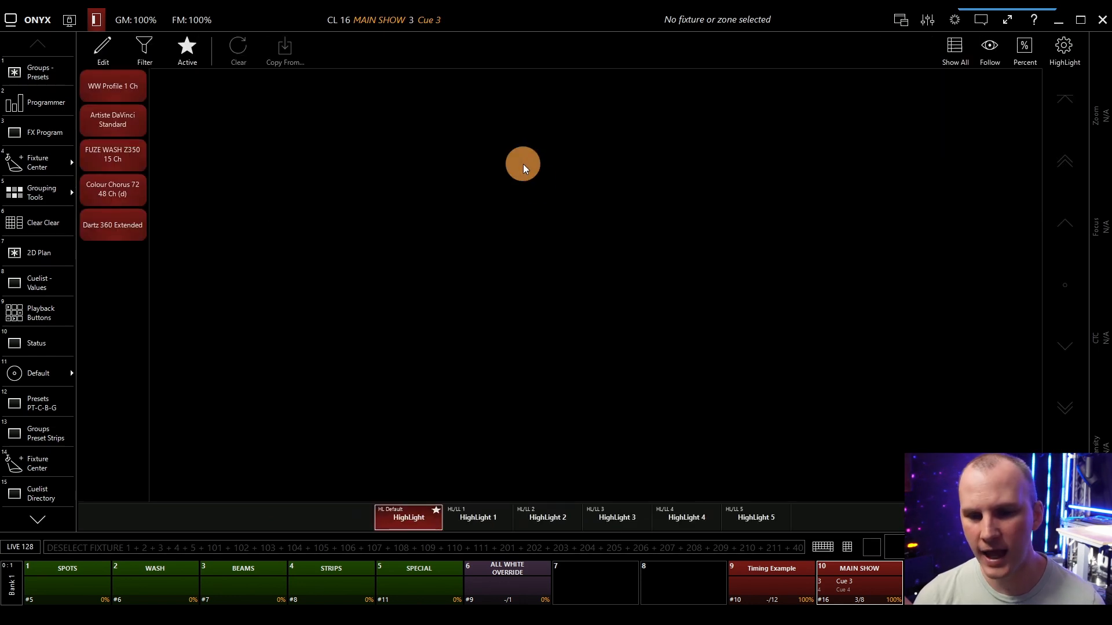
Look through the HighLight 1 to HighLight 5 pages and return to the default HighLight page.
click(482, 520)
click(550, 520)
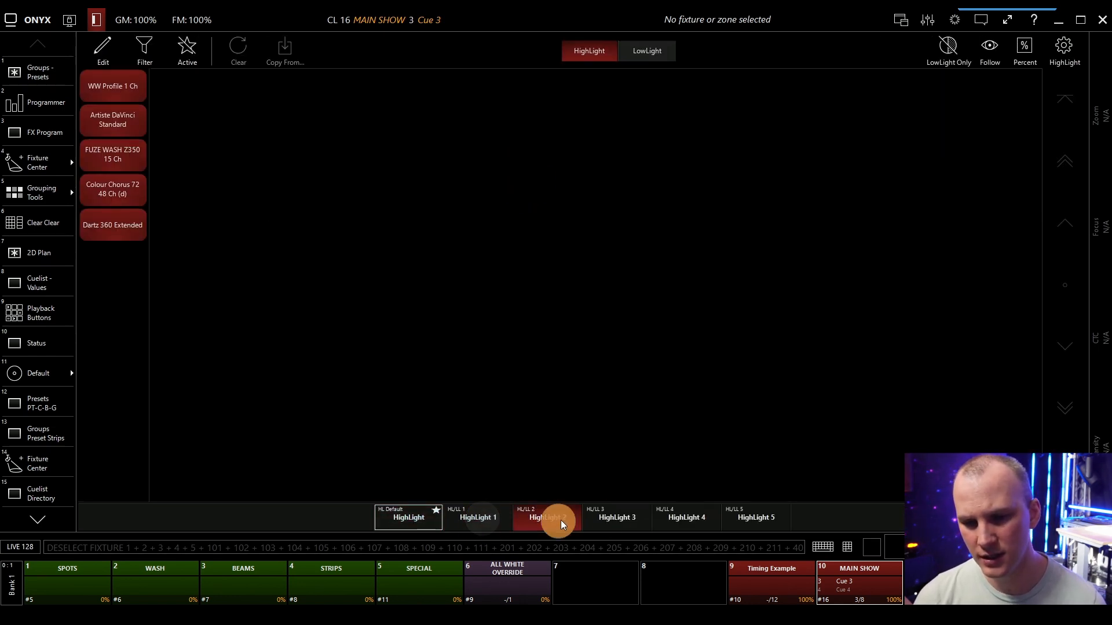
click(615, 520)
click(679, 519)
click(768, 517)
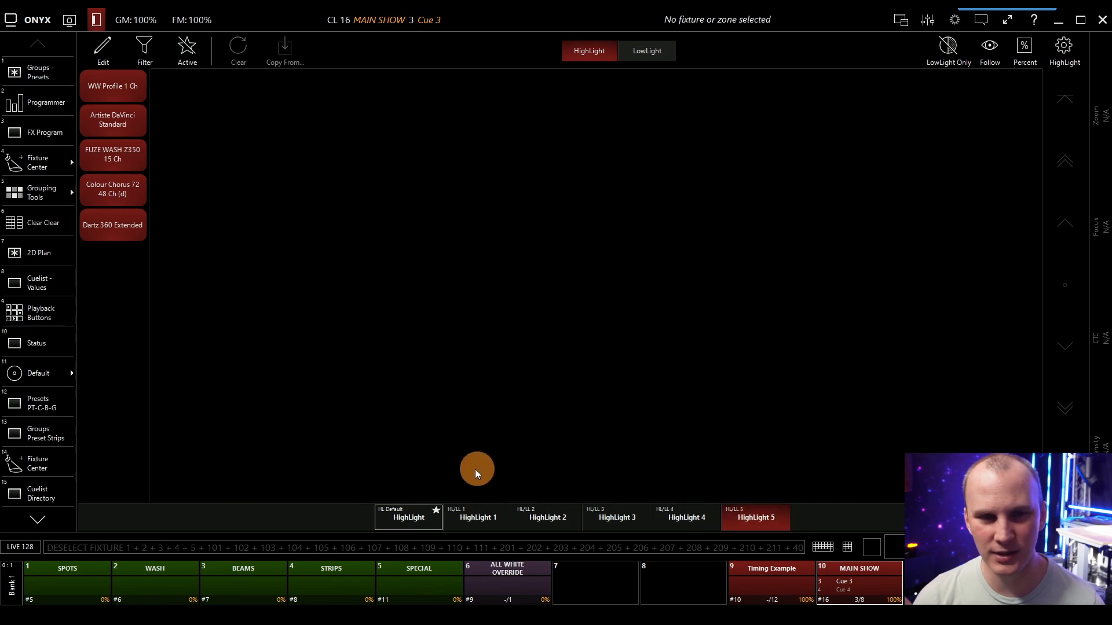
click(412, 517)
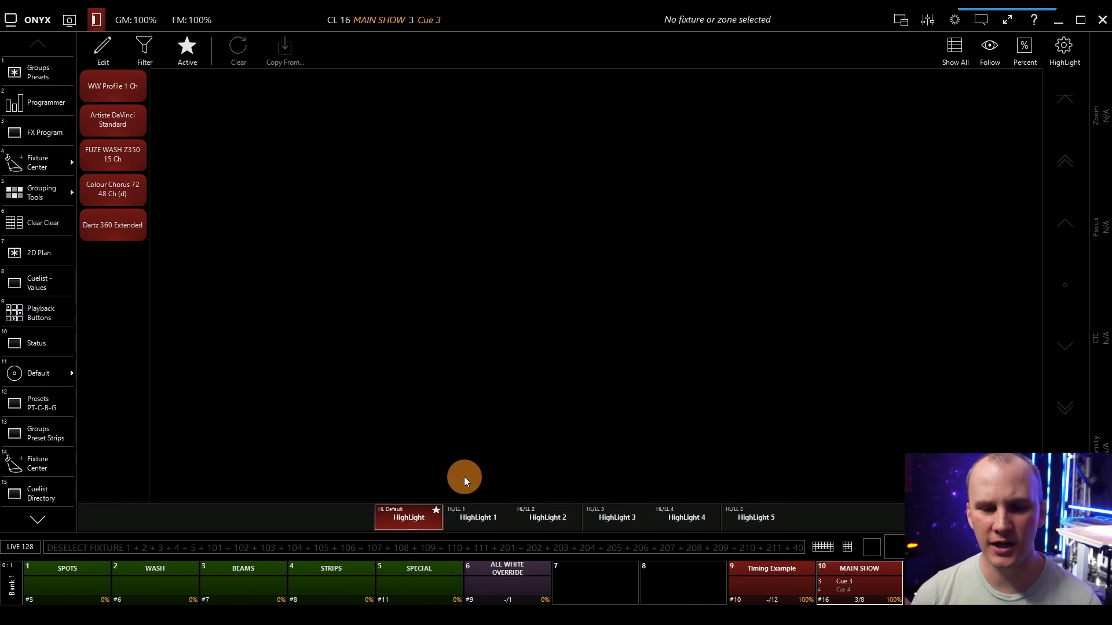
Make HighLight 1 the active highlight instead of the default one.
click(449, 519)
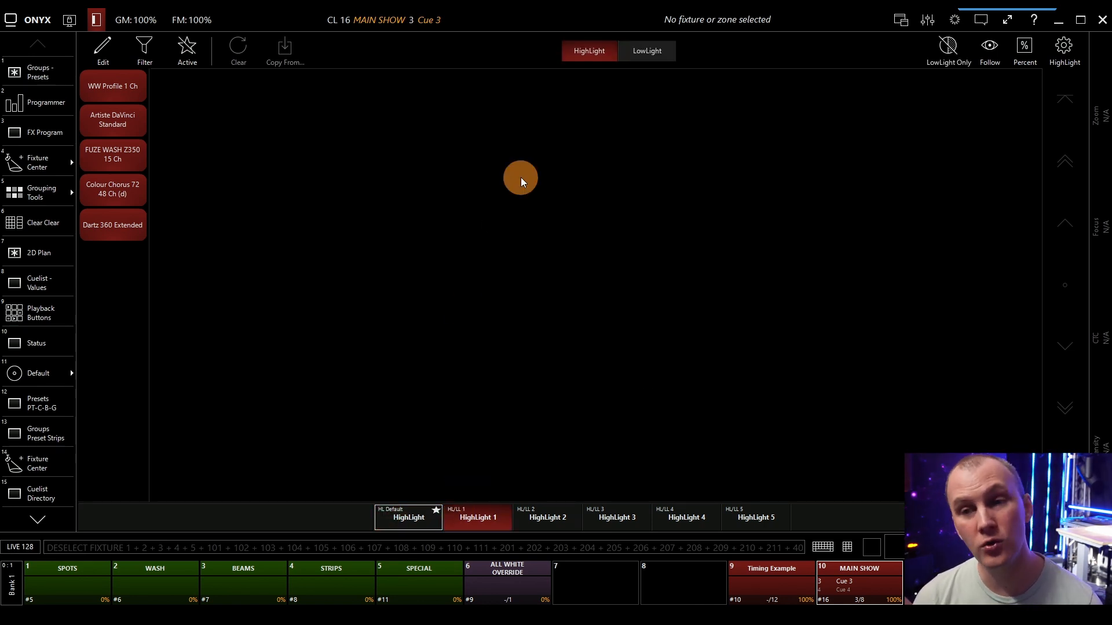
click(405, 517)
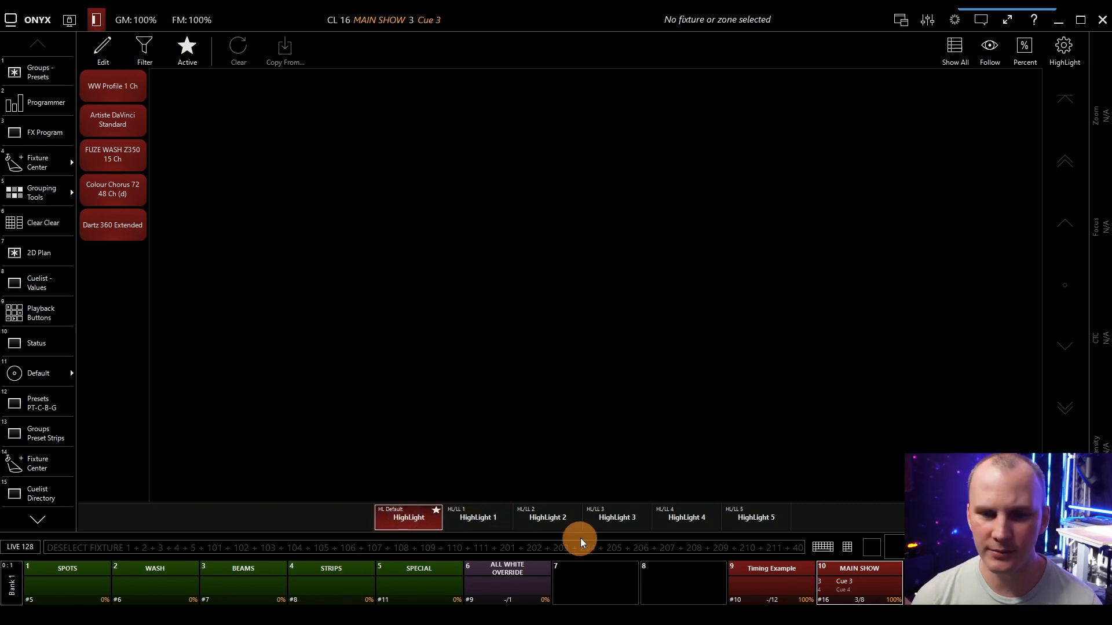
click(476, 517)
click(187, 47)
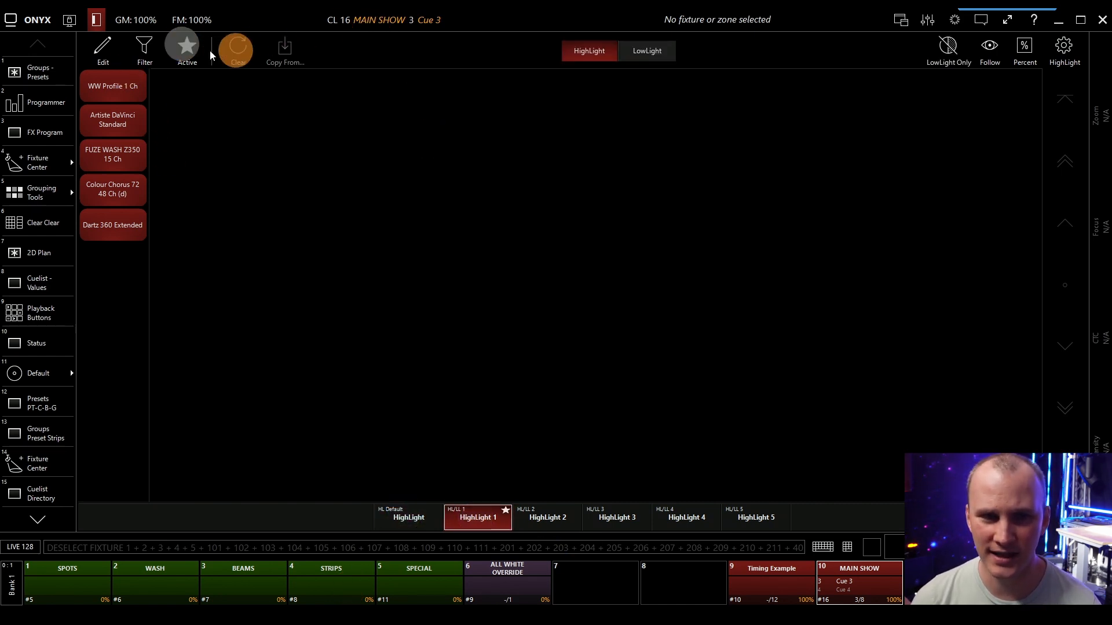
Select the Ariste Davinci group, return to the 2D Plan and turn on Highlight.
click(65, 69)
click(85, 88)
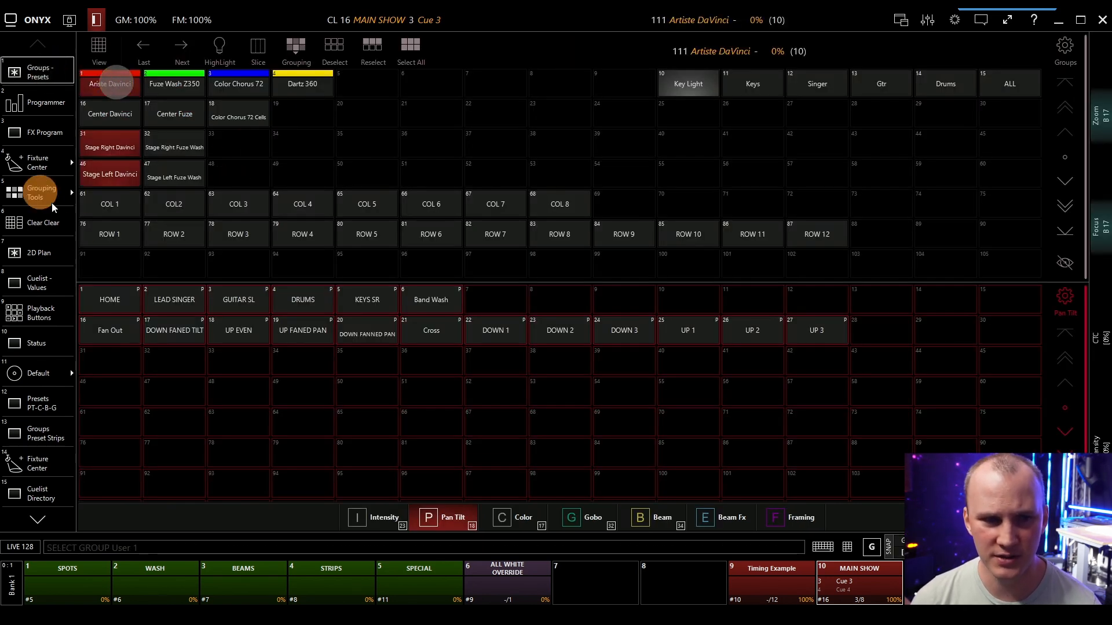
click(65, 253)
click(199, 48)
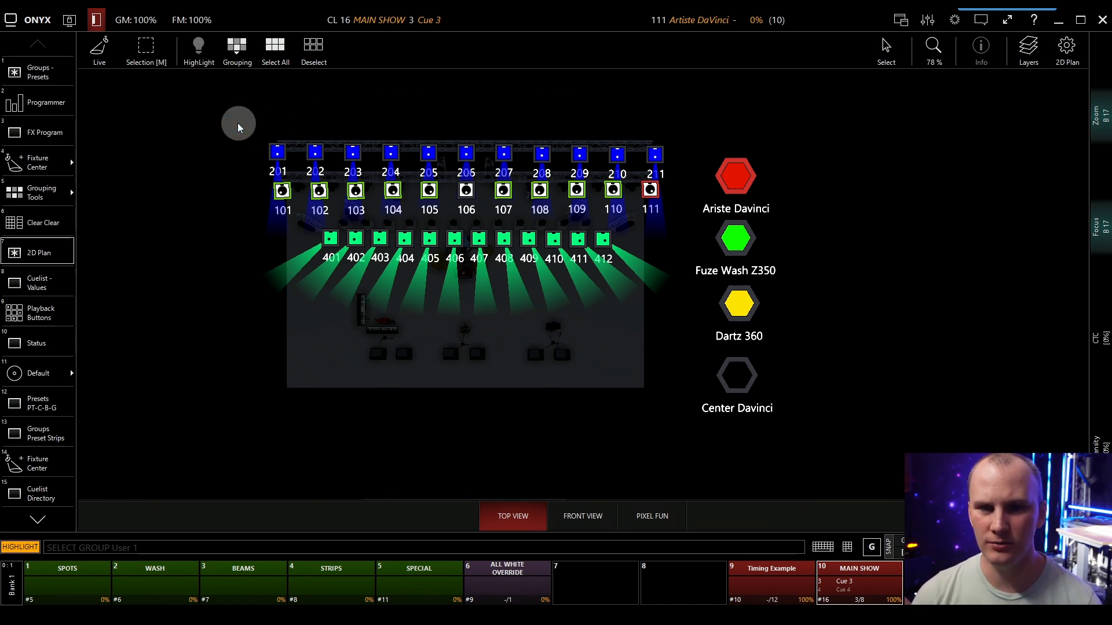
Select all fixtures in the 101, 201 and 401 rows and set their intensity output to full.
drag(238, 123, 678, 296)
click(938, 548)
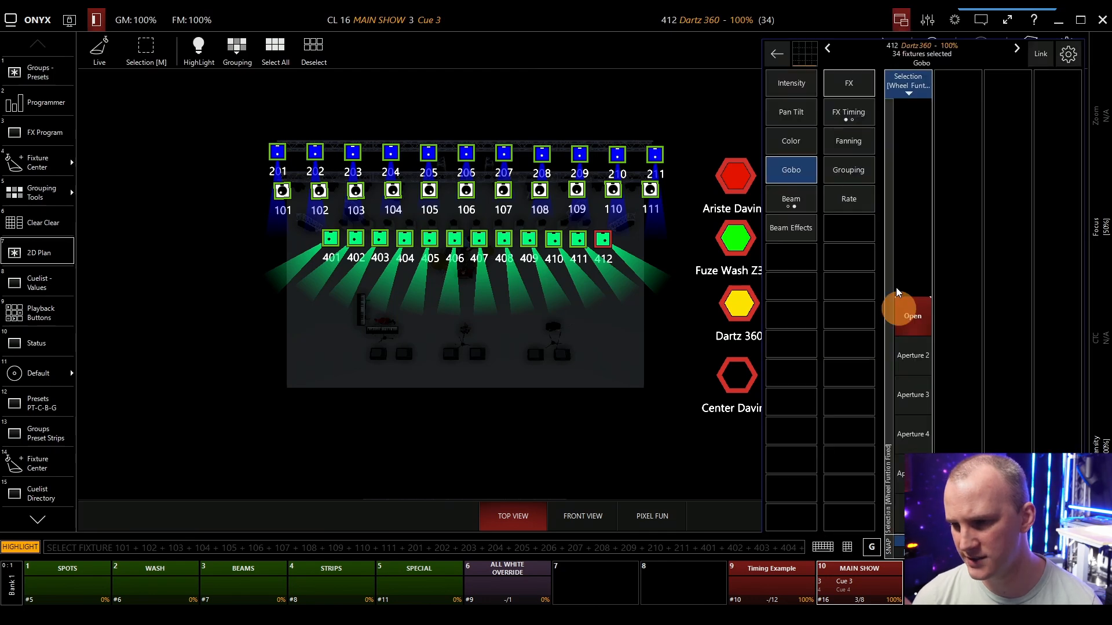
click(782, 82)
click(906, 109)
Set the selected fixtures' colour to white with red, green and blue at full.
click(803, 113)
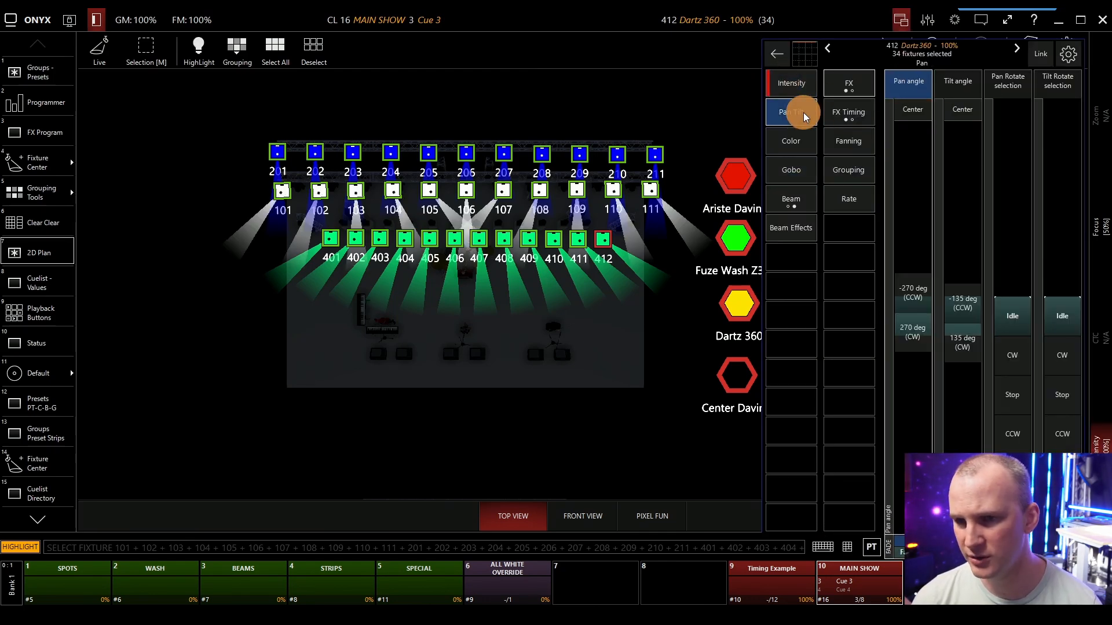
click(809, 139)
click(913, 155)
click(963, 155)
click(1013, 156)
click(913, 109)
click(963, 109)
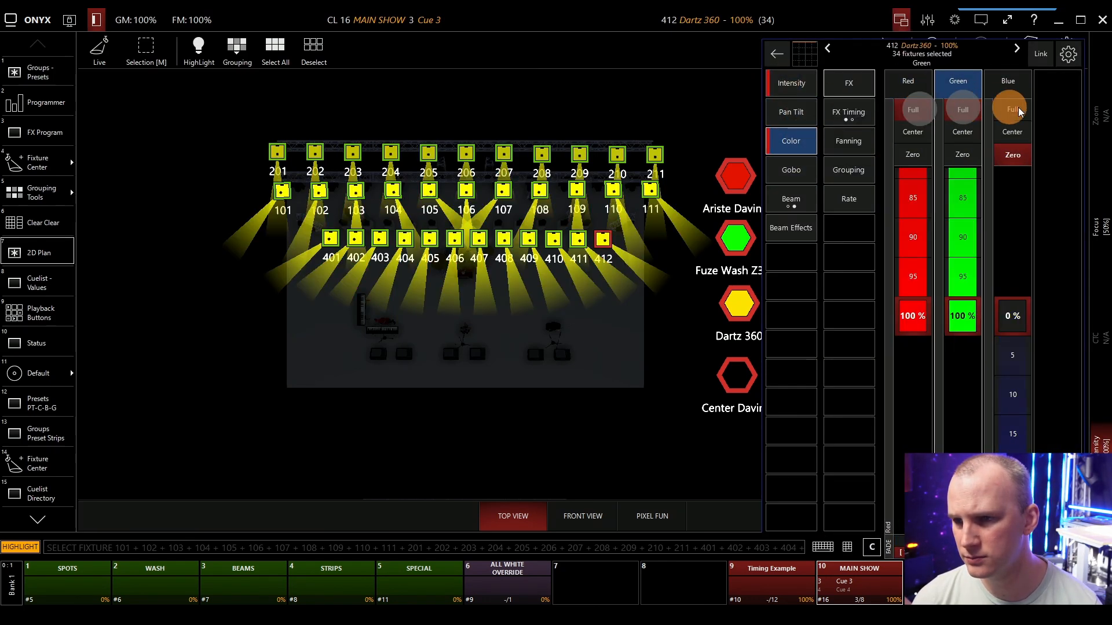
click(1012, 109)
Set the selected fixtures' gobo and Prism 2 to Open and the prism rotation to Stop.
click(791, 170)
click(923, 311)
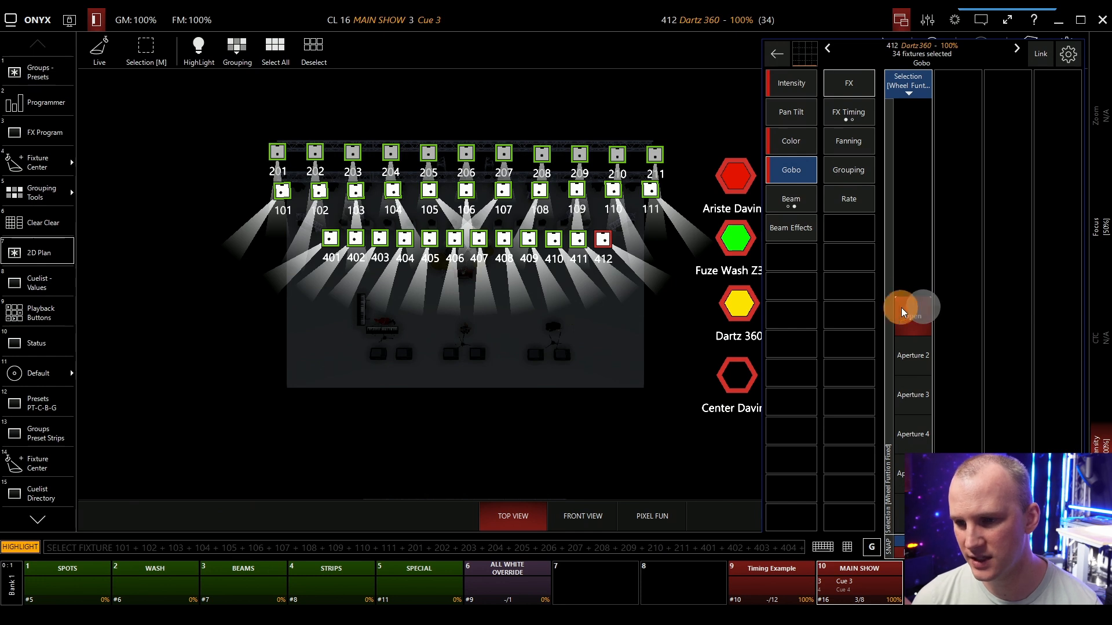
click(791, 199)
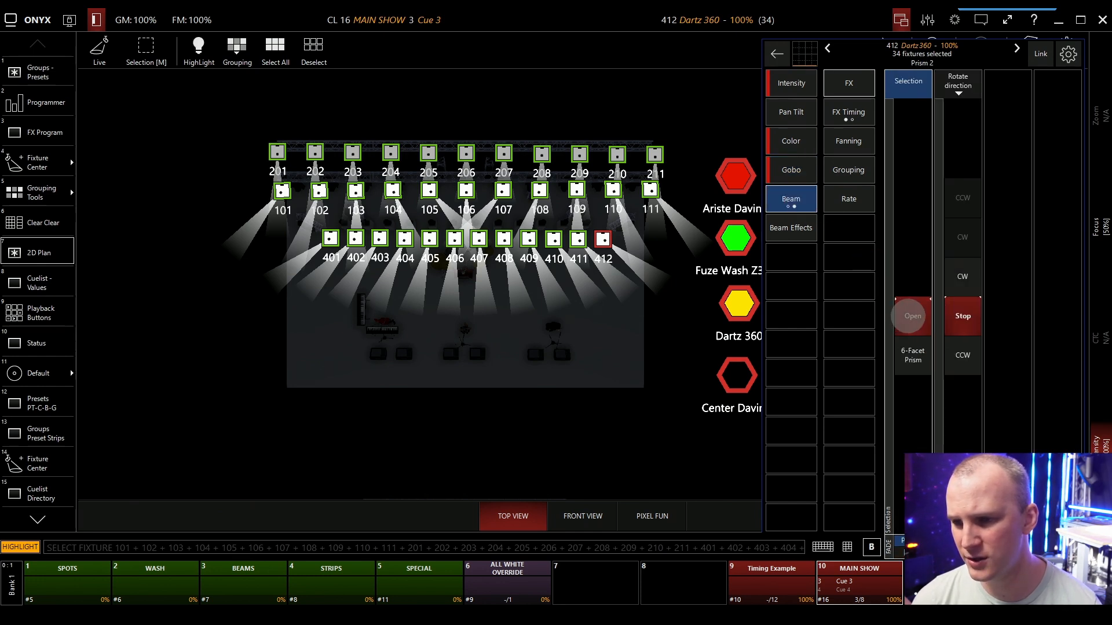
click(913, 316)
click(962, 316)
Check the Beam Effects and Pan Tilt parameters, and set the selected fixtures' shutter to Open.
click(803, 237)
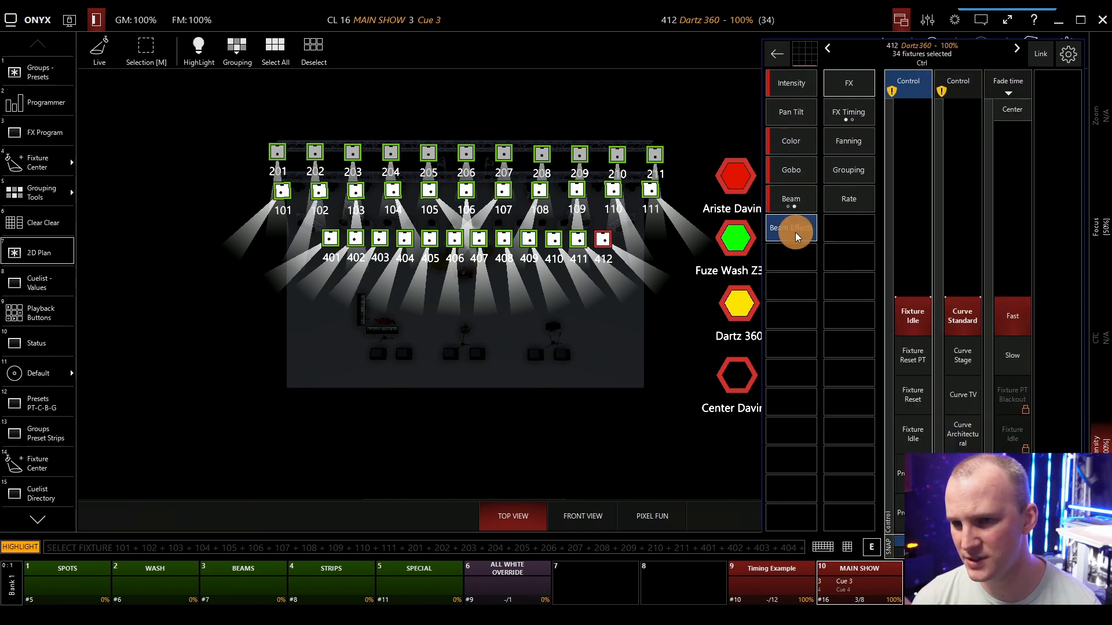
click(789, 112)
click(791, 84)
click(956, 313)
click(957, 314)
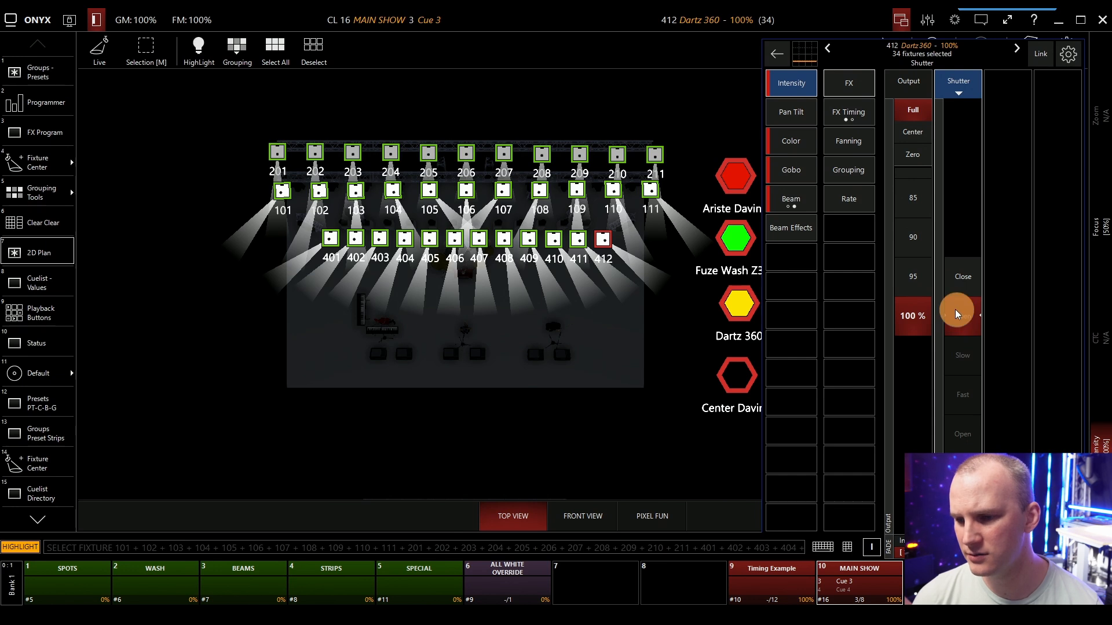
Open the HighLight output view and check the HighLight 1 values of the selected fixtures.
click(62, 152)
click(72, 24)
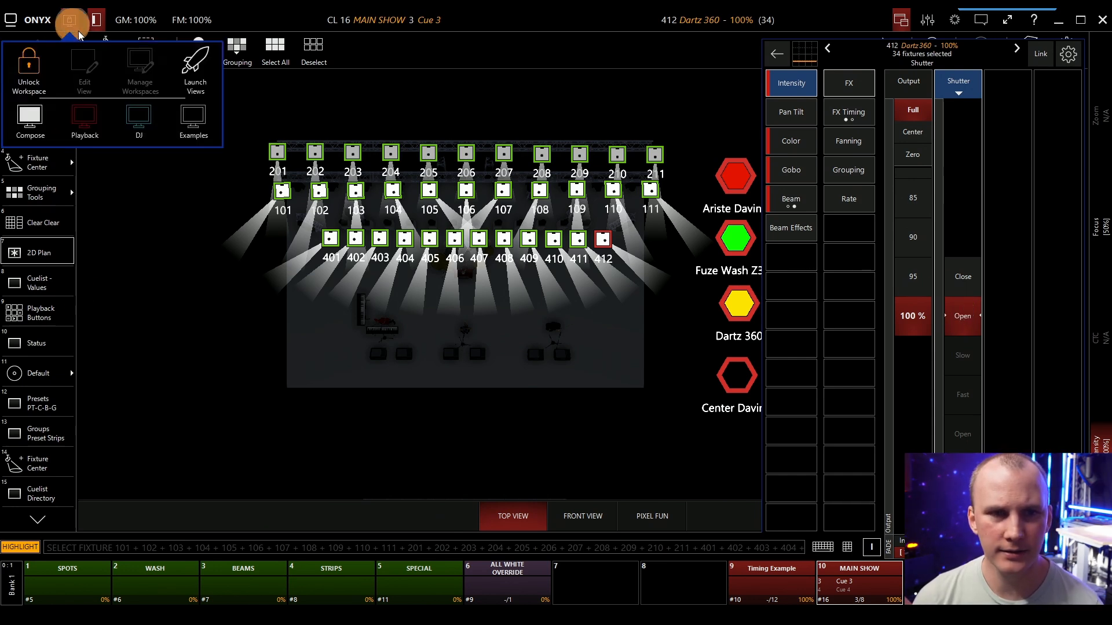
click(184, 68)
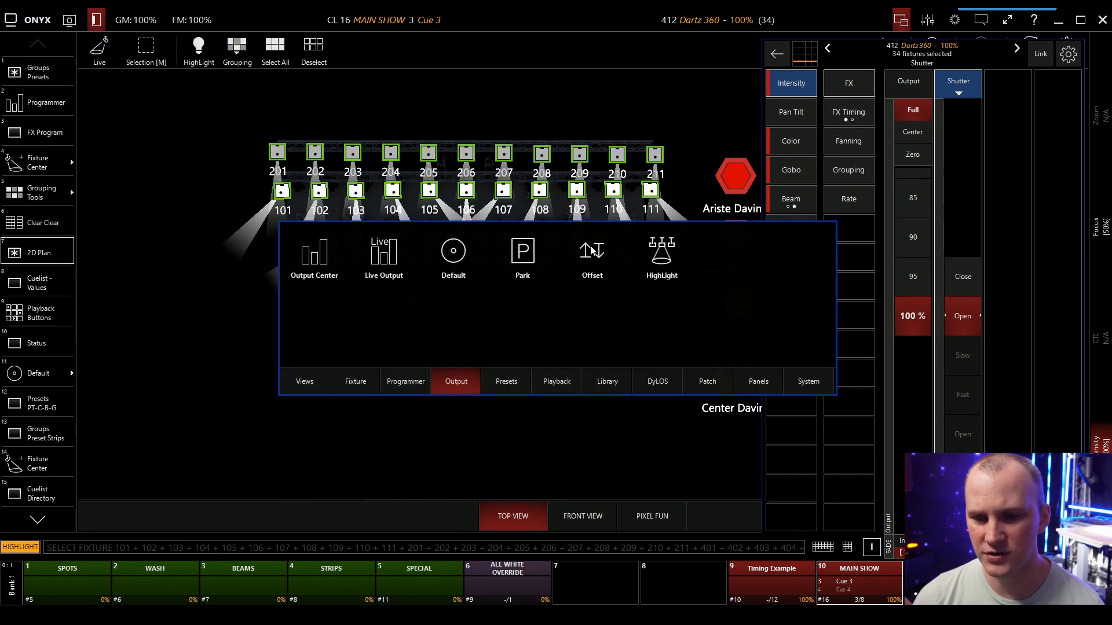
click(654, 255)
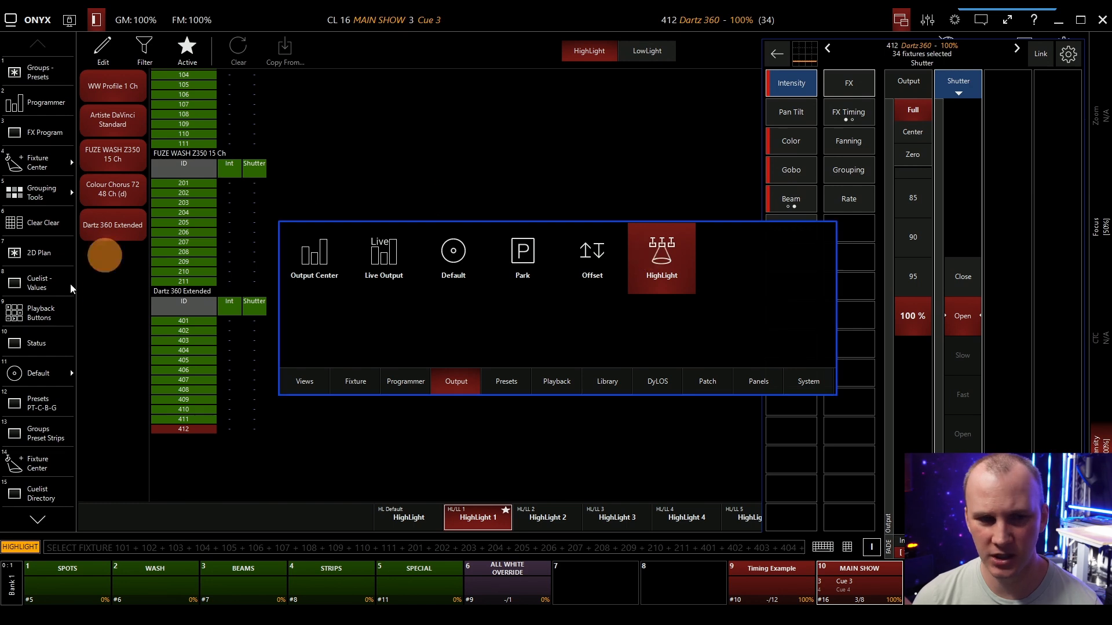
click(377, 124)
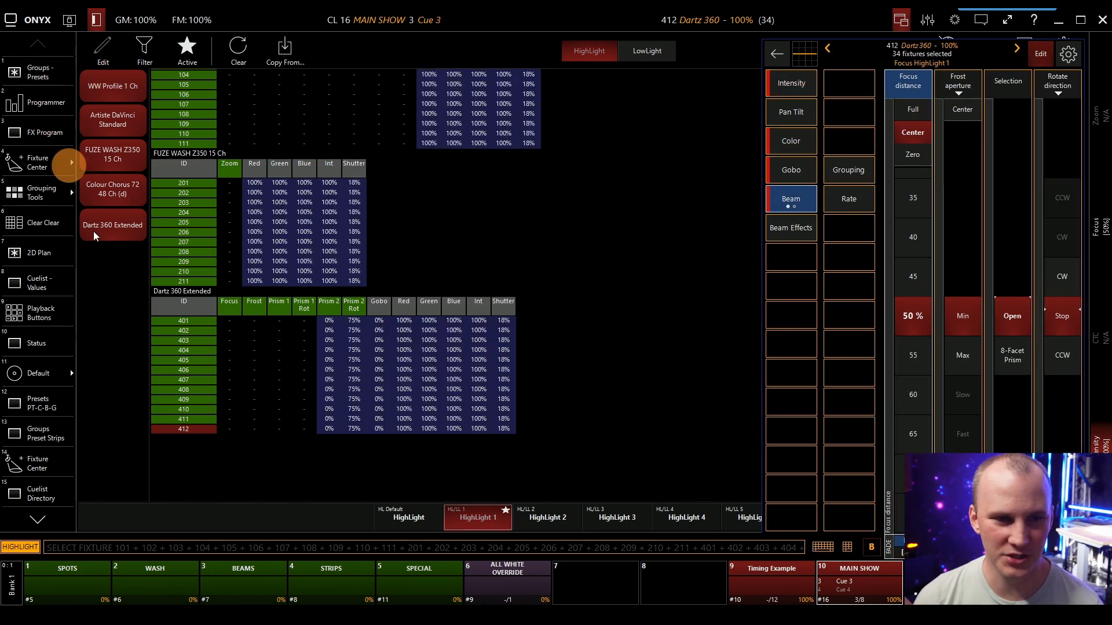
Return to the 2D Plan and close the fixture parameter controls.
click(66, 249)
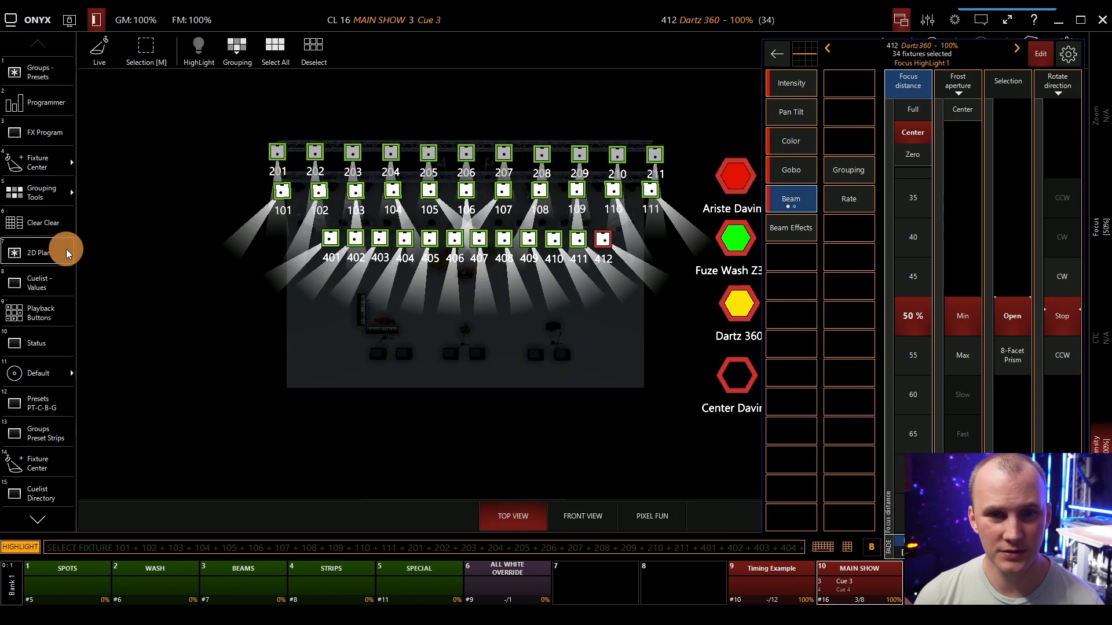
click(33, 19)
click(33, 19)
Reopen the HighLight output view on HighLight 1 with all fixtures still selected.
click(70, 21)
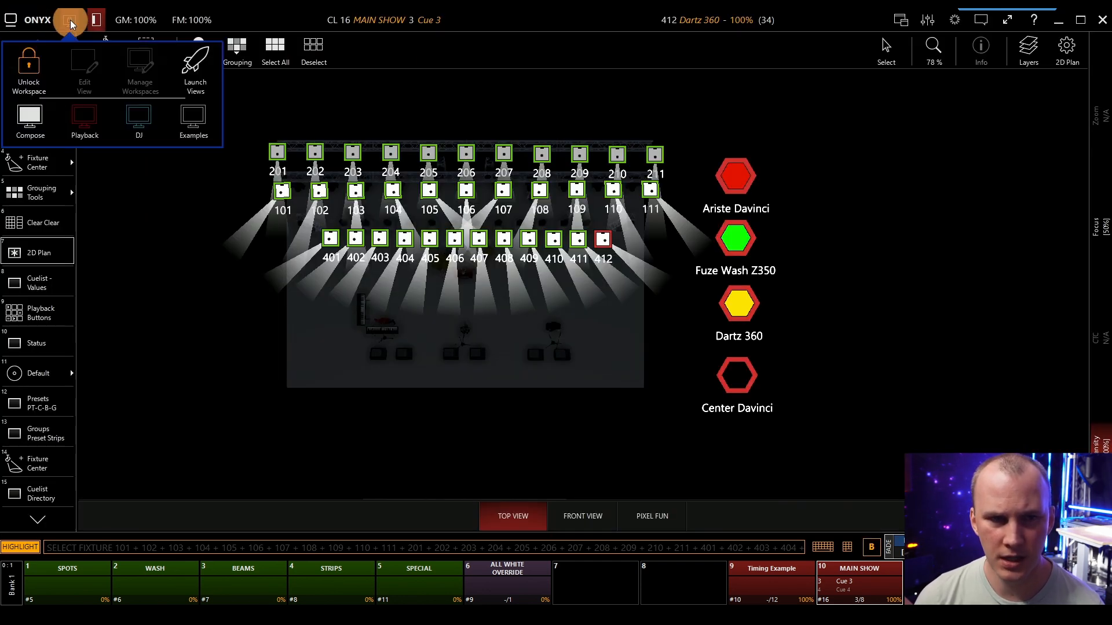
click(186, 68)
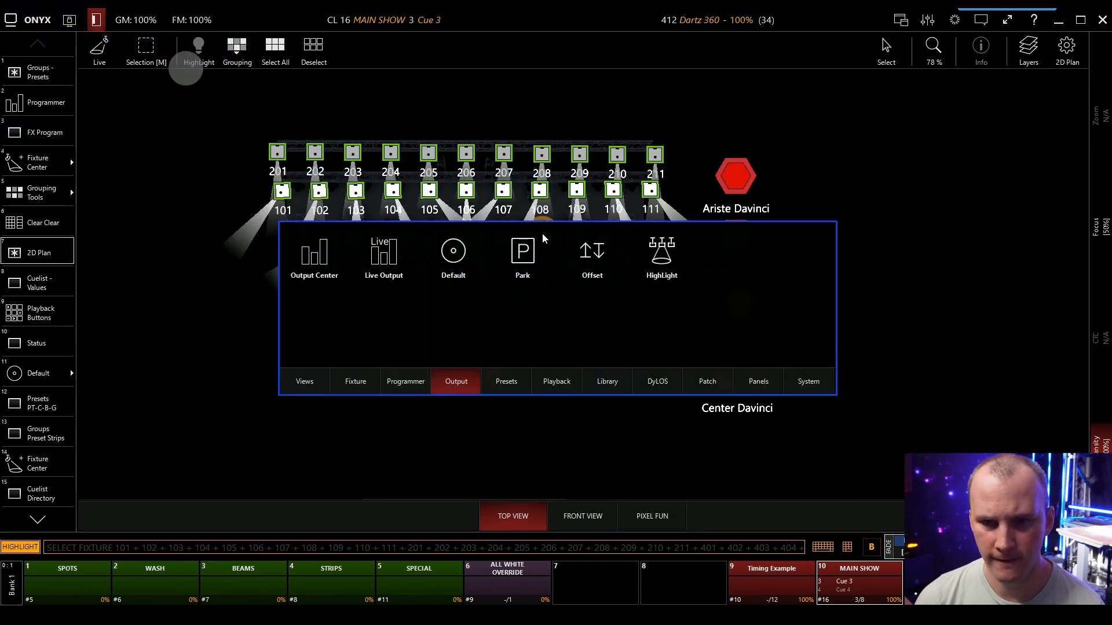
click(666, 255)
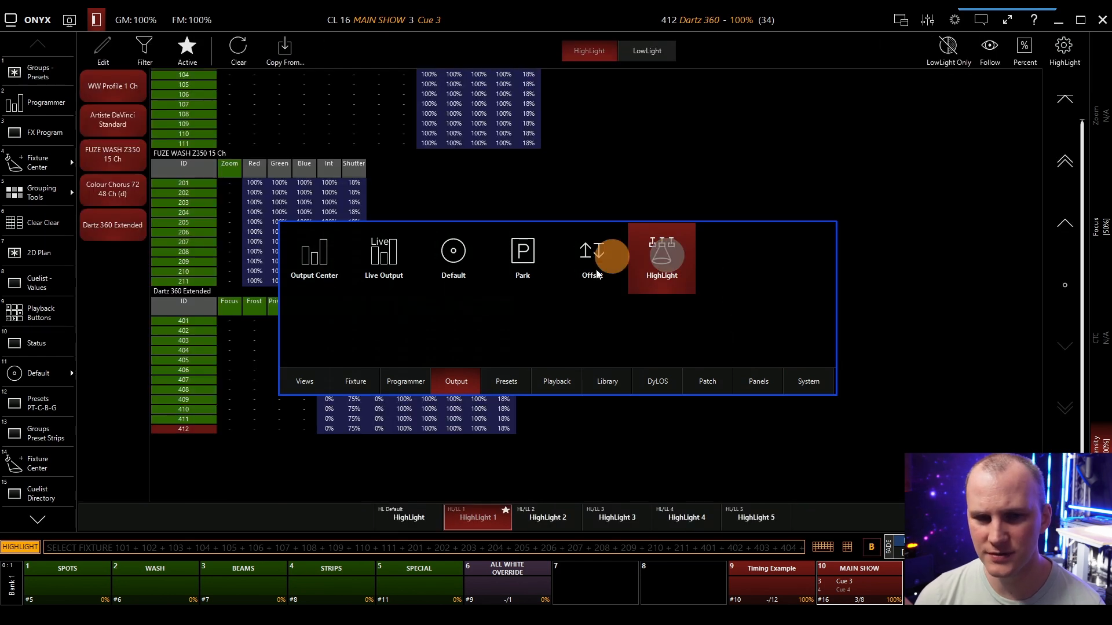
Switch HighLight 1 from HighLight to LowLight editing and set the Blue color of the selected fixtures to Full.
click(105, 56)
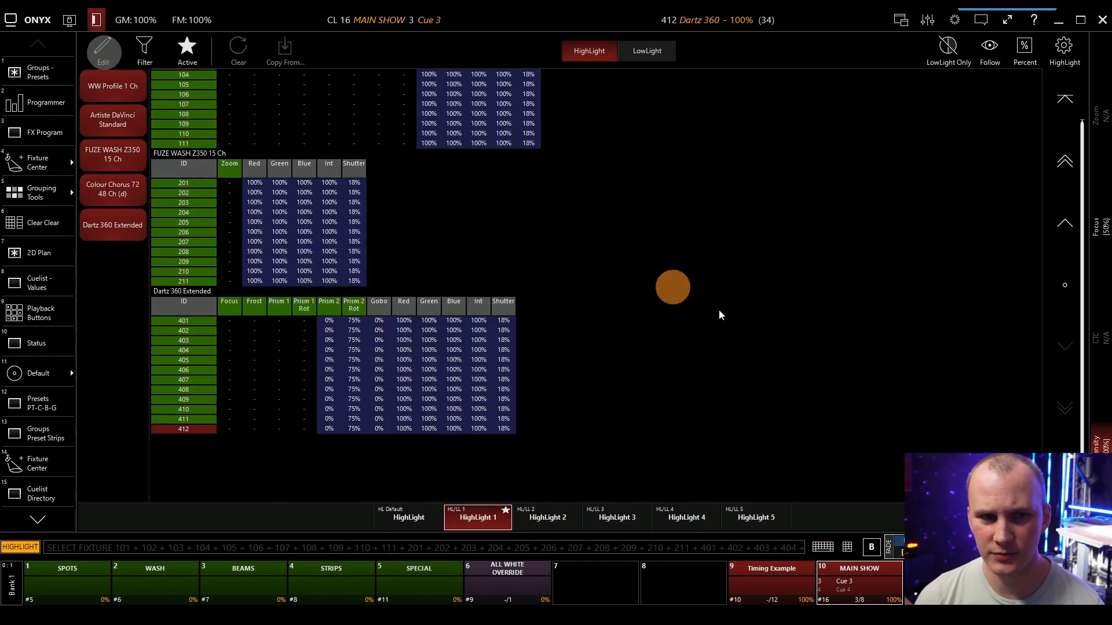
click(660, 55)
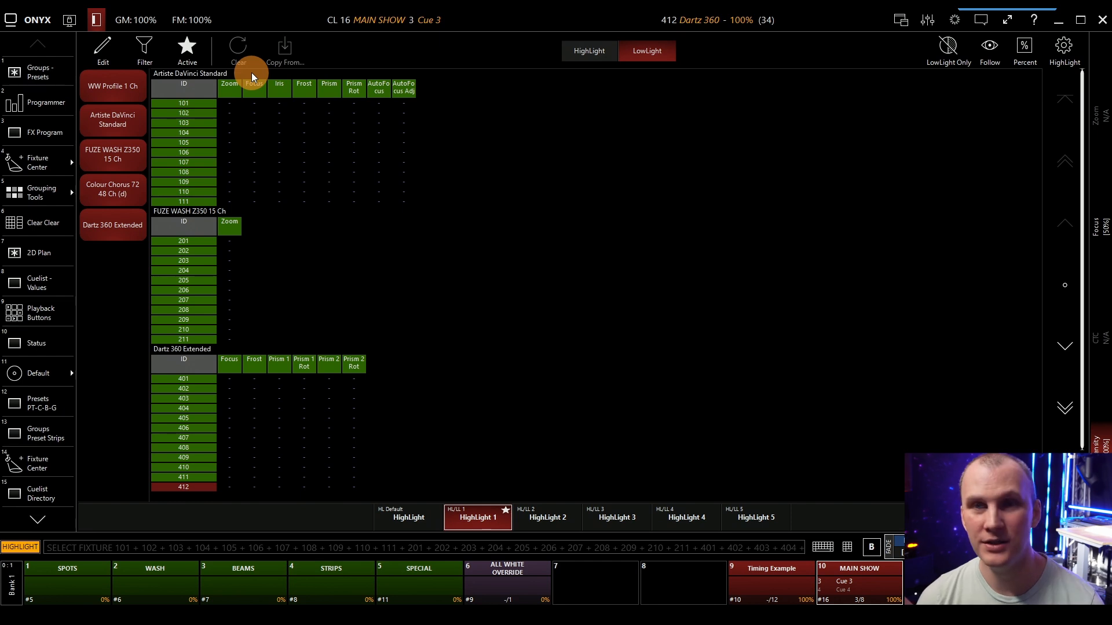
click(101, 49)
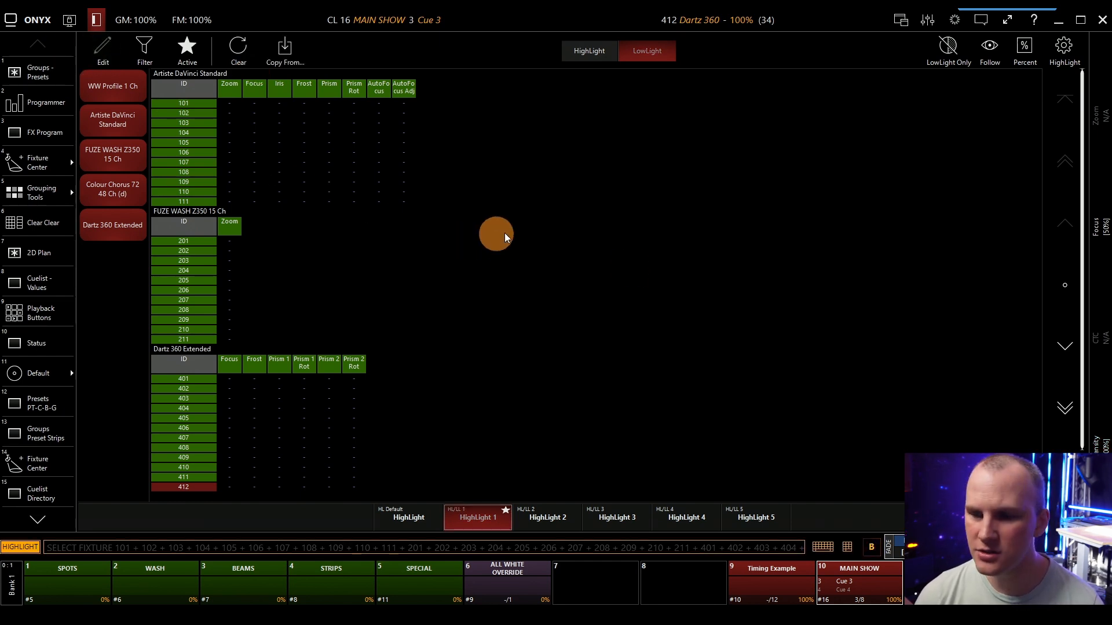
click(901, 20)
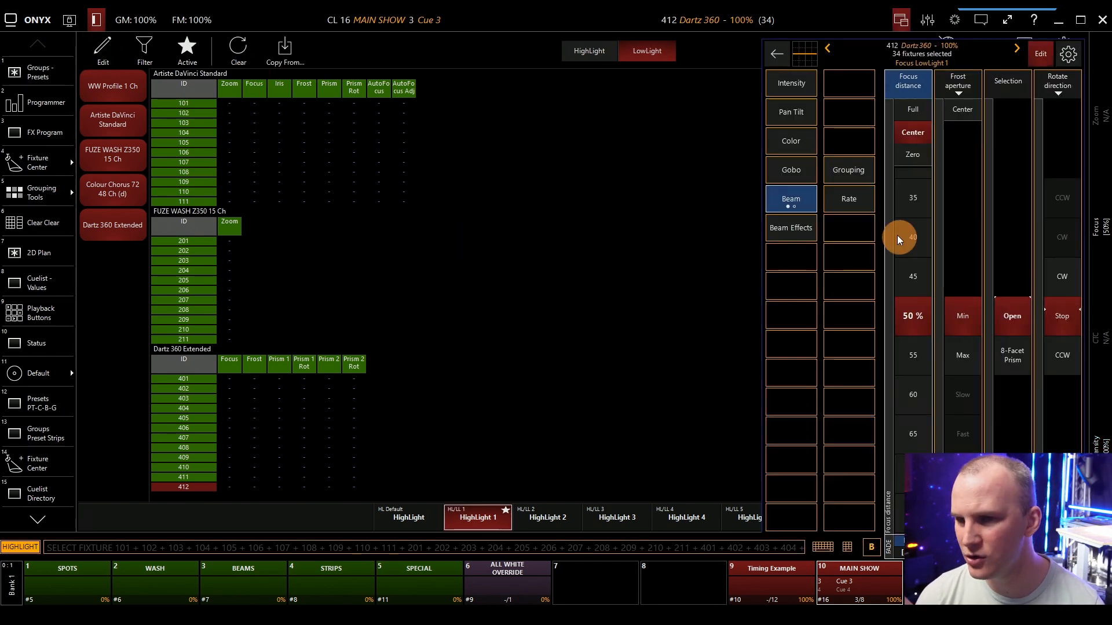
click(791, 145)
click(1009, 115)
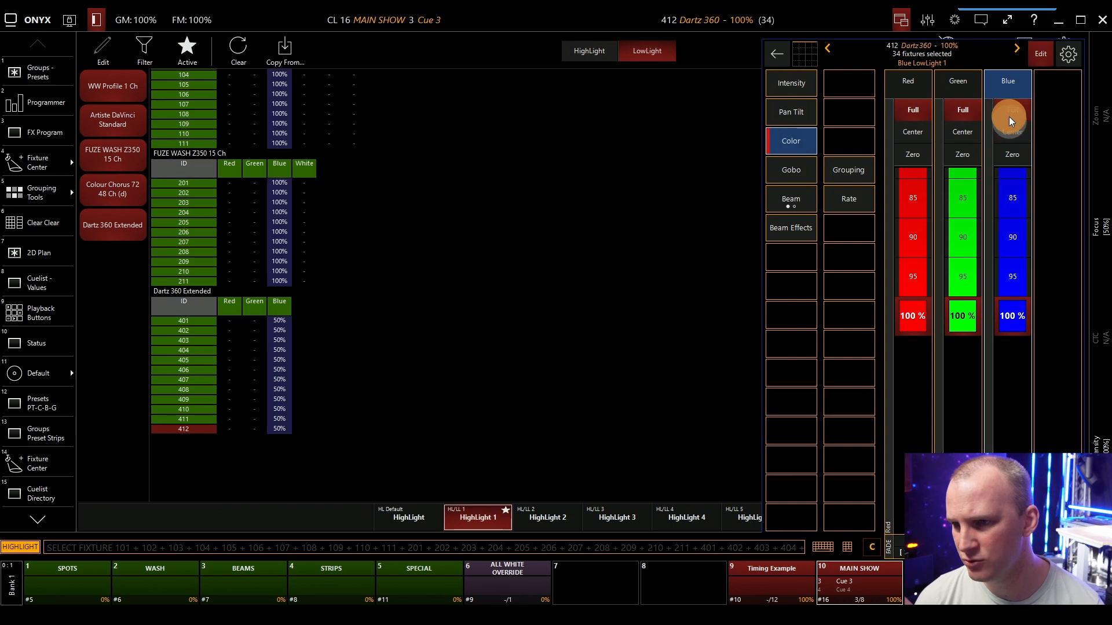
Set the LowLight intensity output of the selected fixtures to 50% and leave edit mode.
click(793, 87)
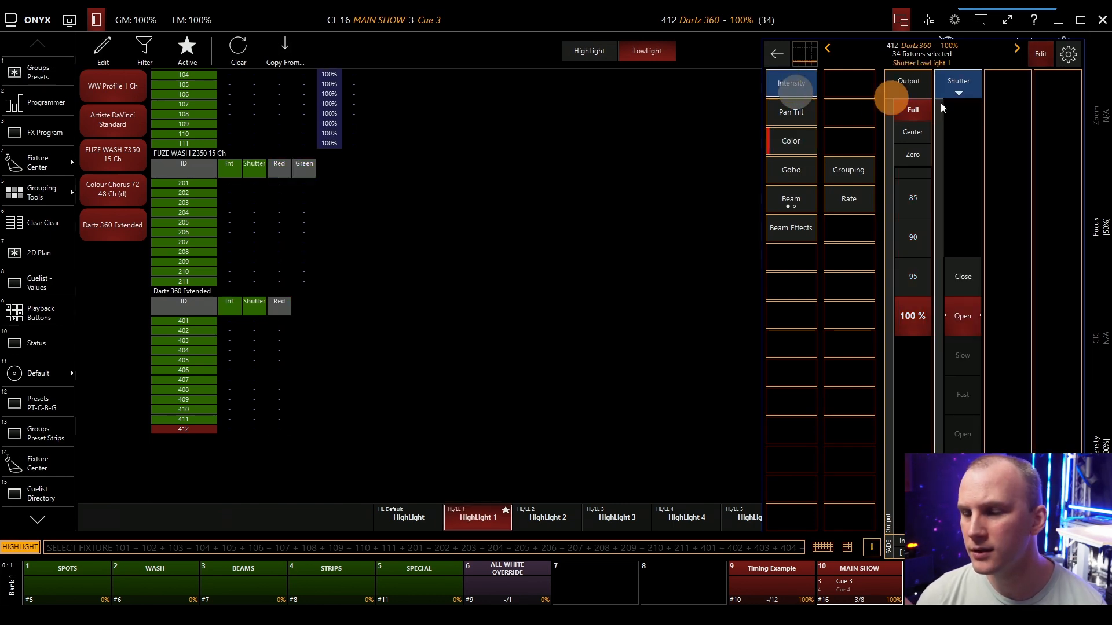
click(901, 131)
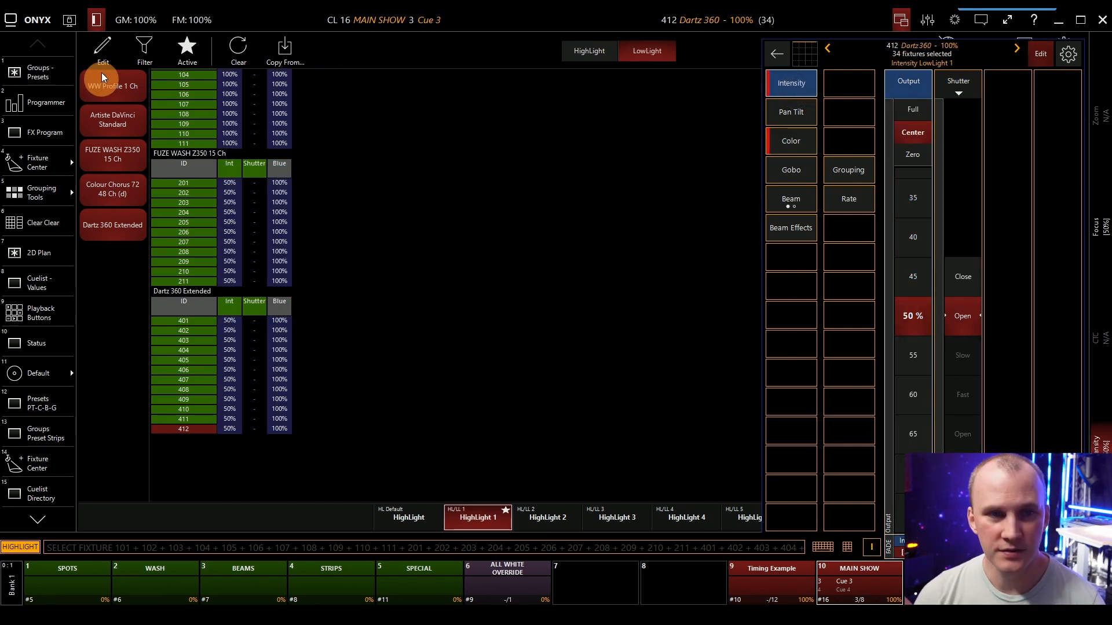
click(104, 56)
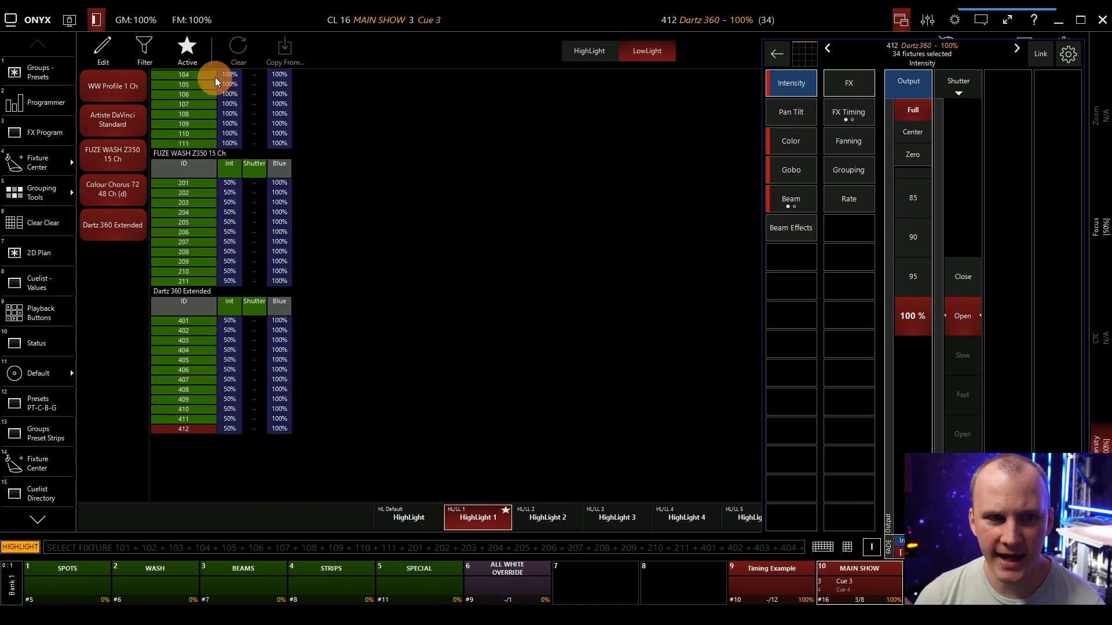
Return to the 2D Plan and try the Every and Block grouping modes on the selected fixtures with mask value 2.
click(53, 68)
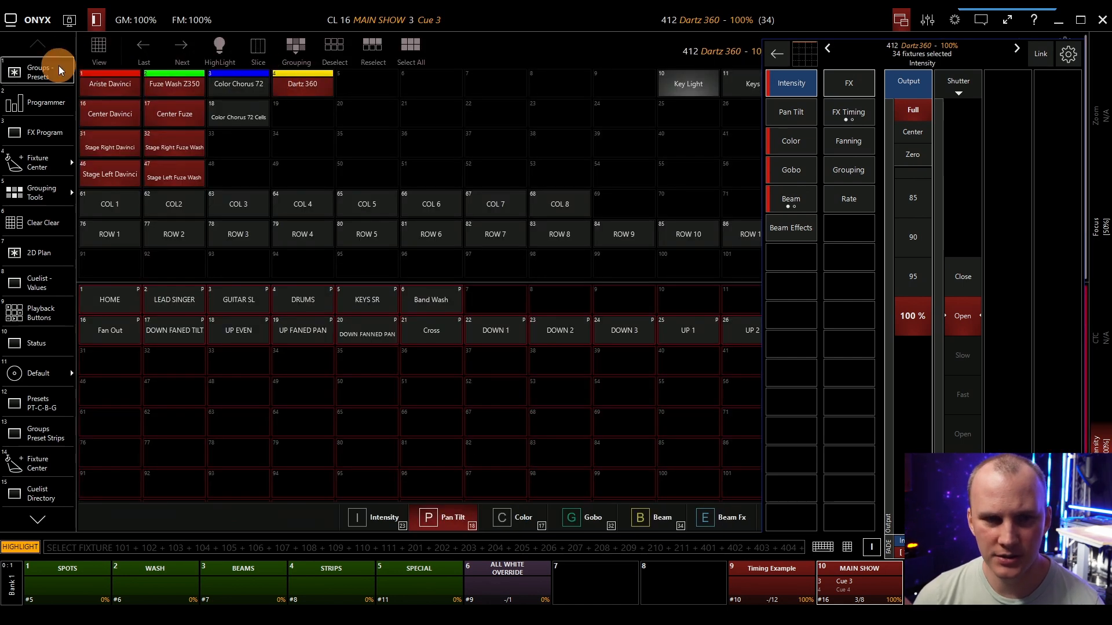
click(48, 266)
click(237, 49)
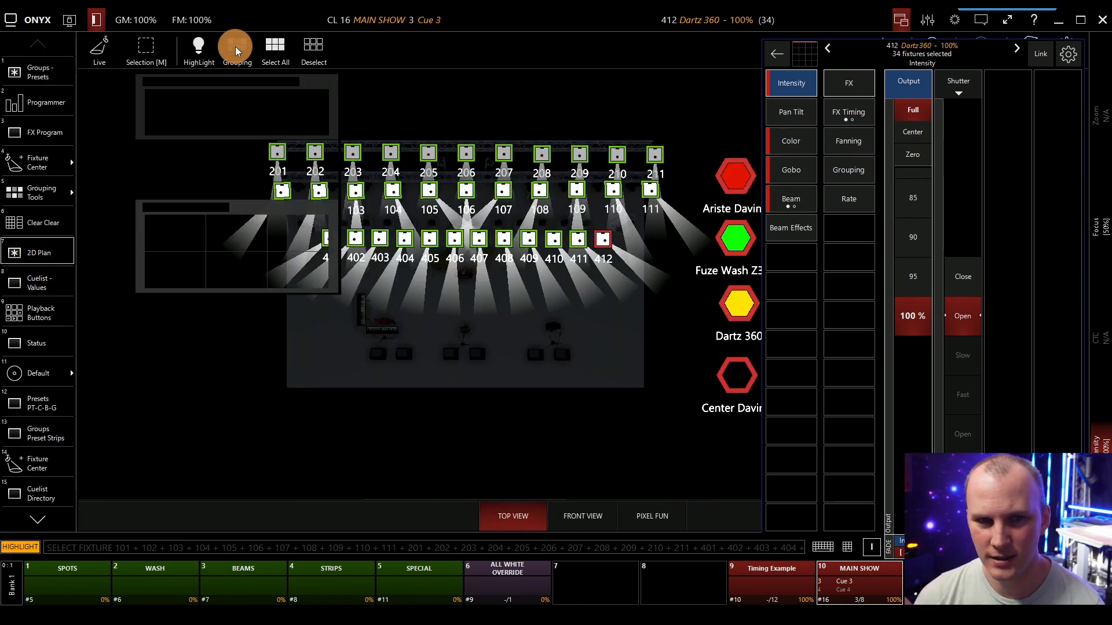
click(256, 103)
click(299, 102)
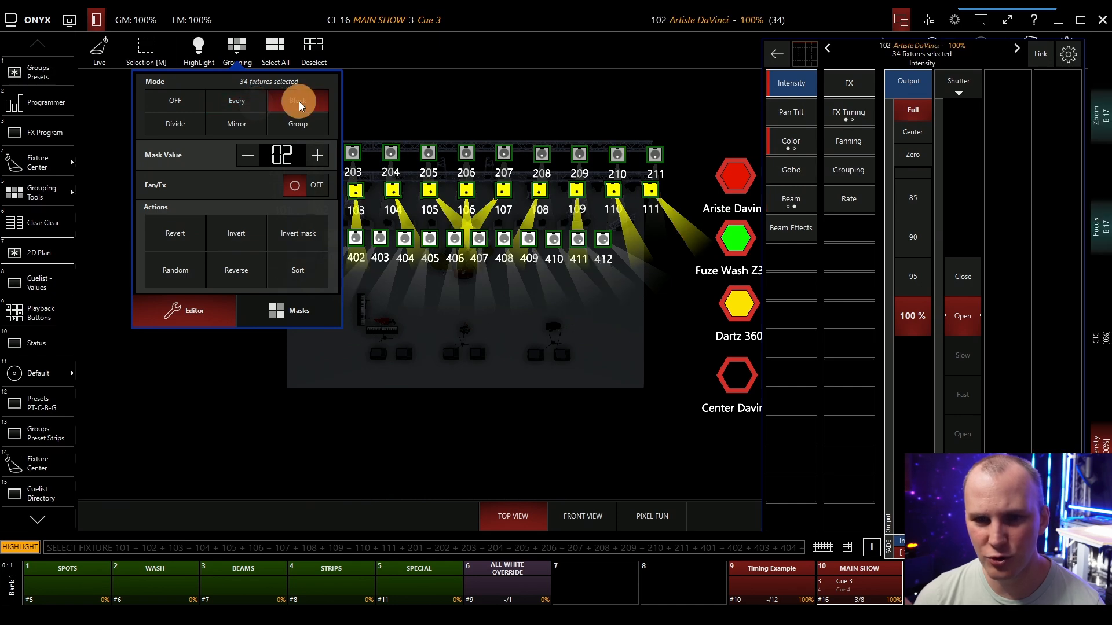
Turn HighLight off and group the selected fixtures in Every mode with a mask value above 2.
click(196, 53)
click(235, 58)
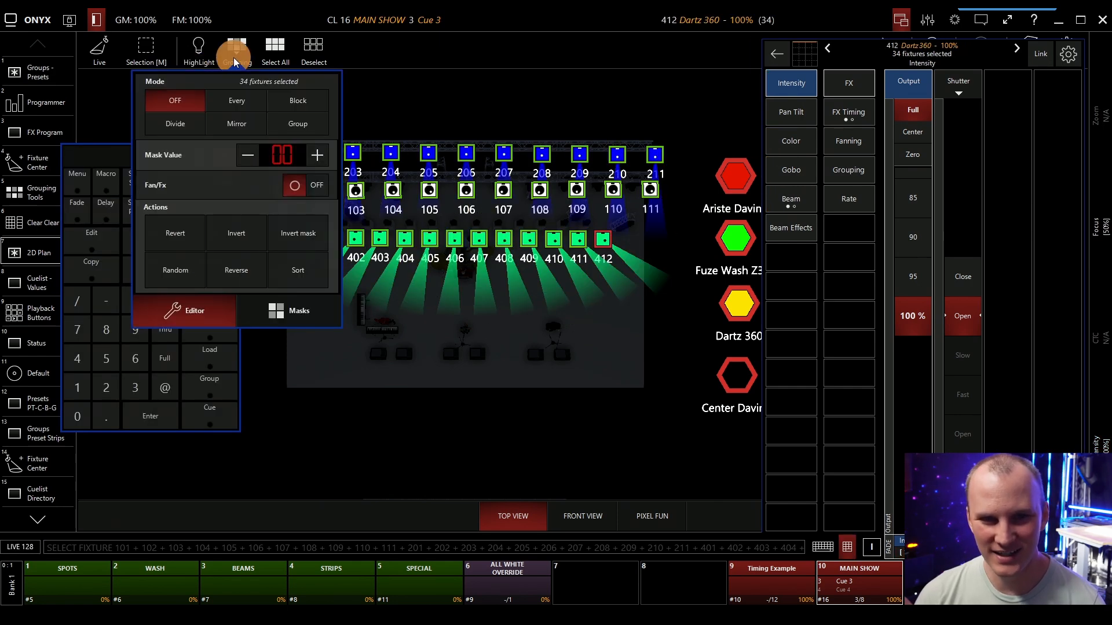
click(243, 103)
click(316, 155)
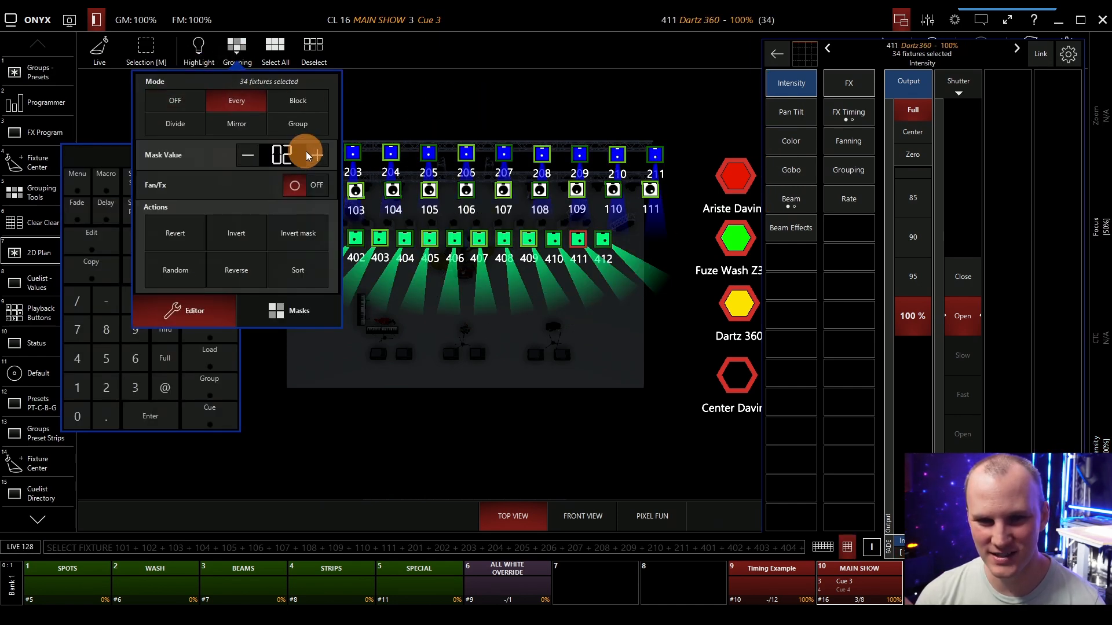
click(556, 77)
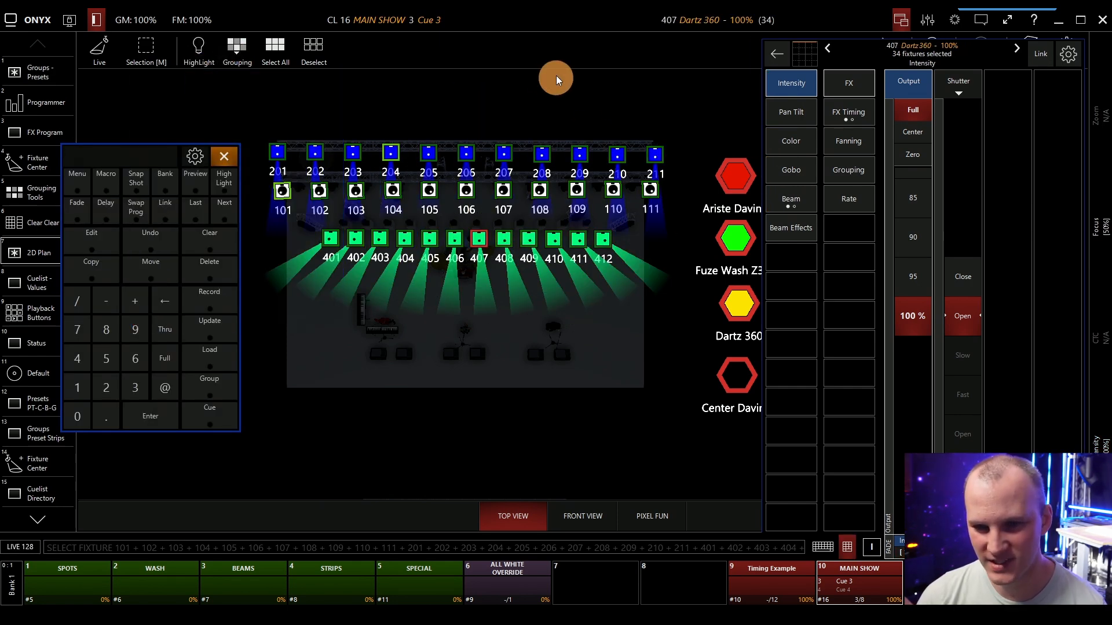
Open the playback controls of the MAIN SHOW cuelist and release it.
click(857, 594)
click(859, 360)
click(859, 505)
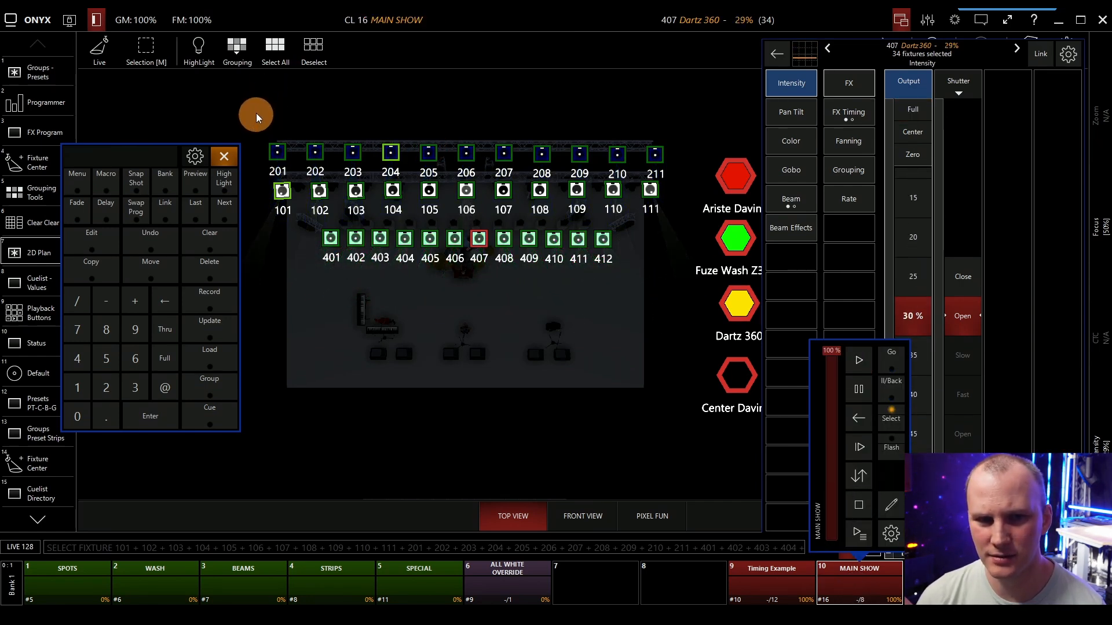
Reselect all rig fixtures in the 2D Plan with HighLight on and group them in Every mode with mask value 2.
drag(241, 99, 677, 298)
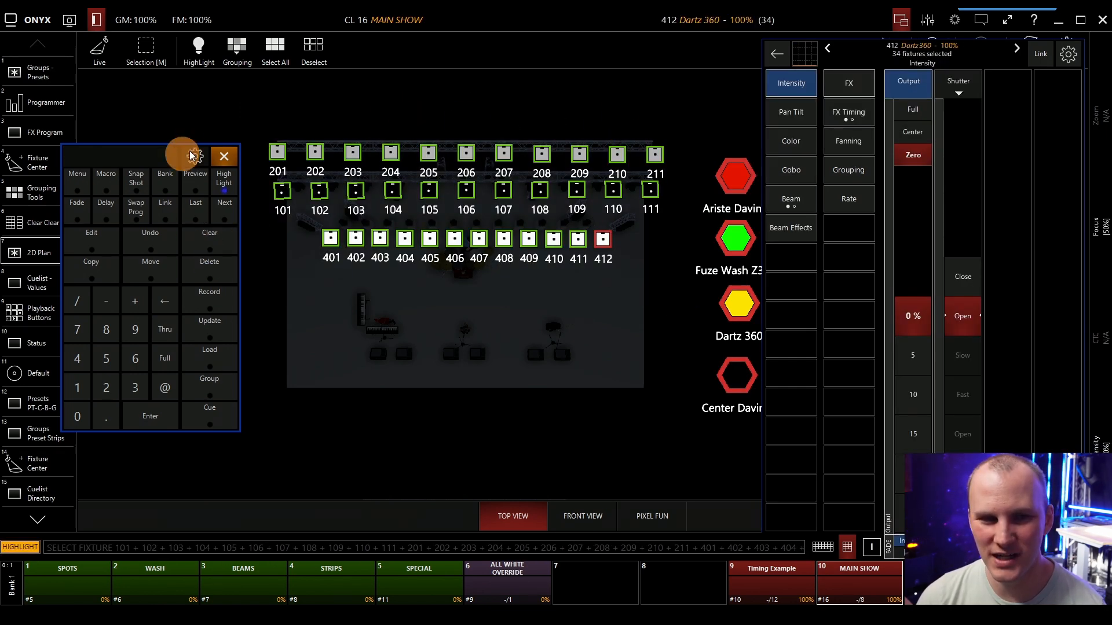
click(236, 45)
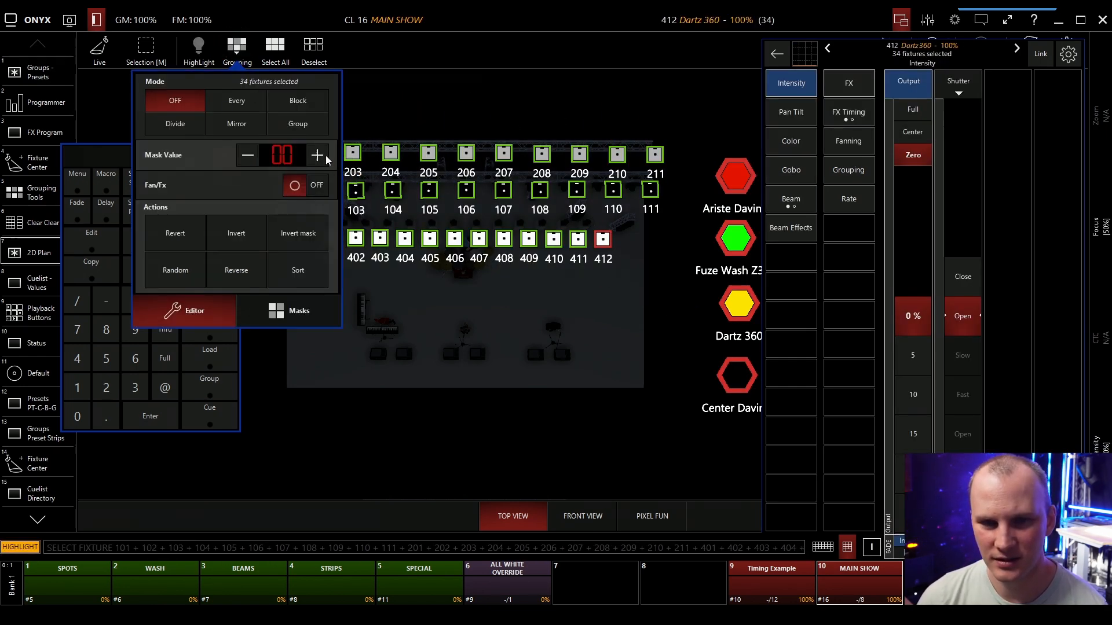
click(322, 155)
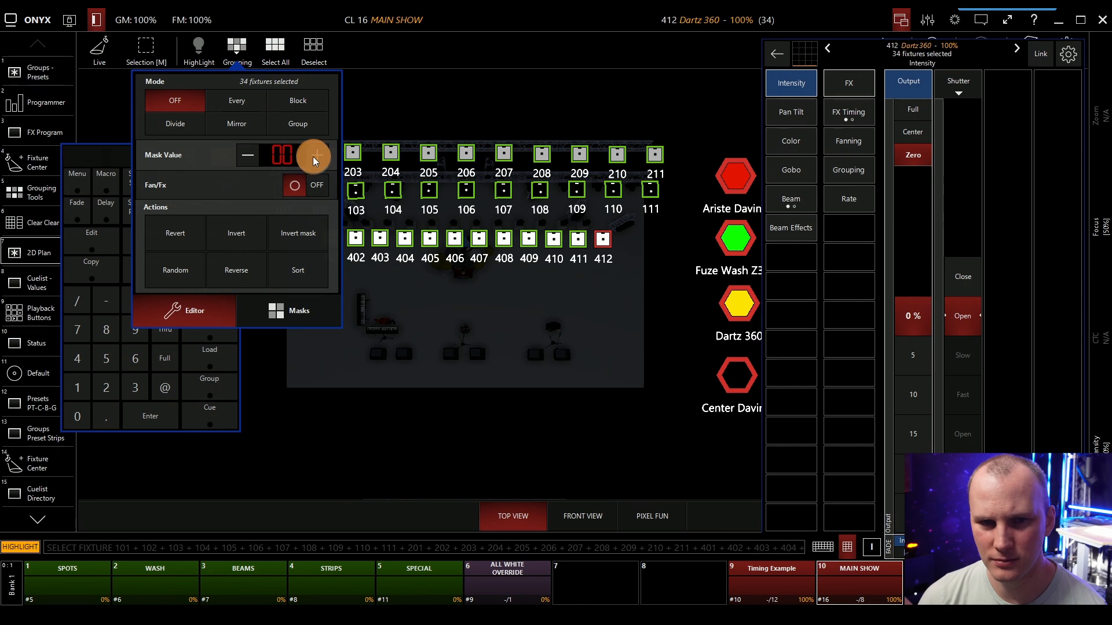
click(245, 100)
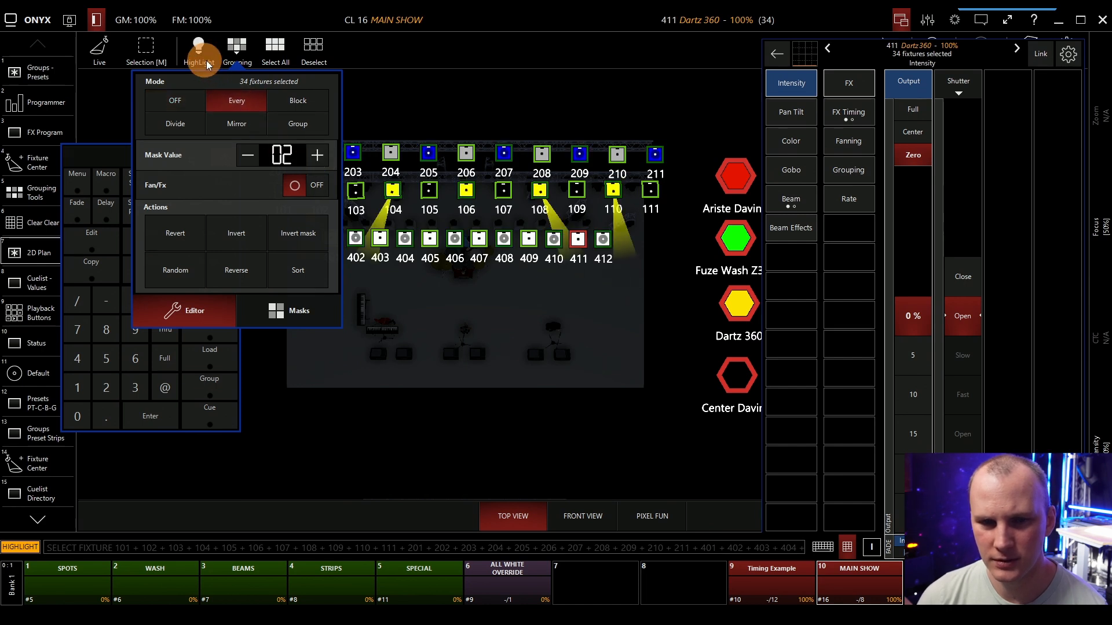
click(228, 53)
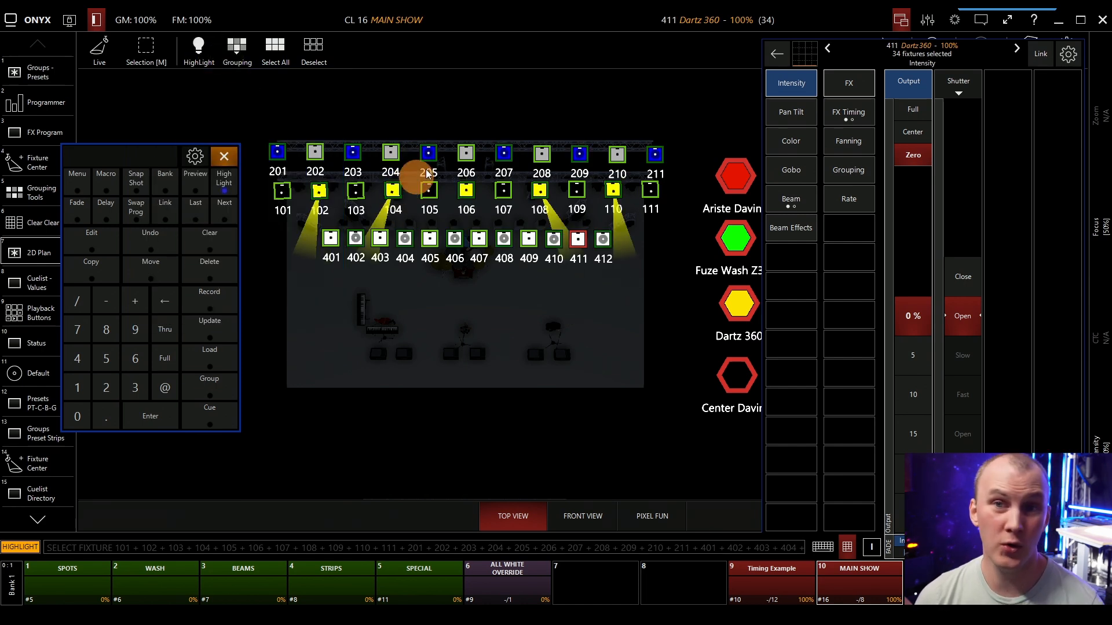
Toggle HighLight off and on for the grouped fixtures and advance to the next alternating group.
click(431, 153)
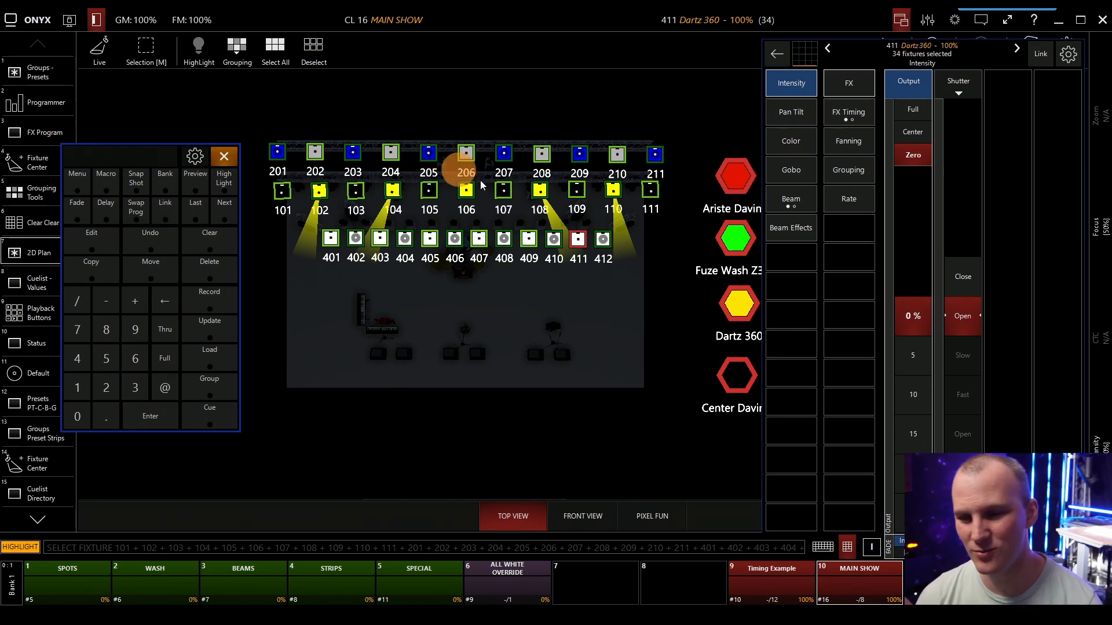
click(224, 183)
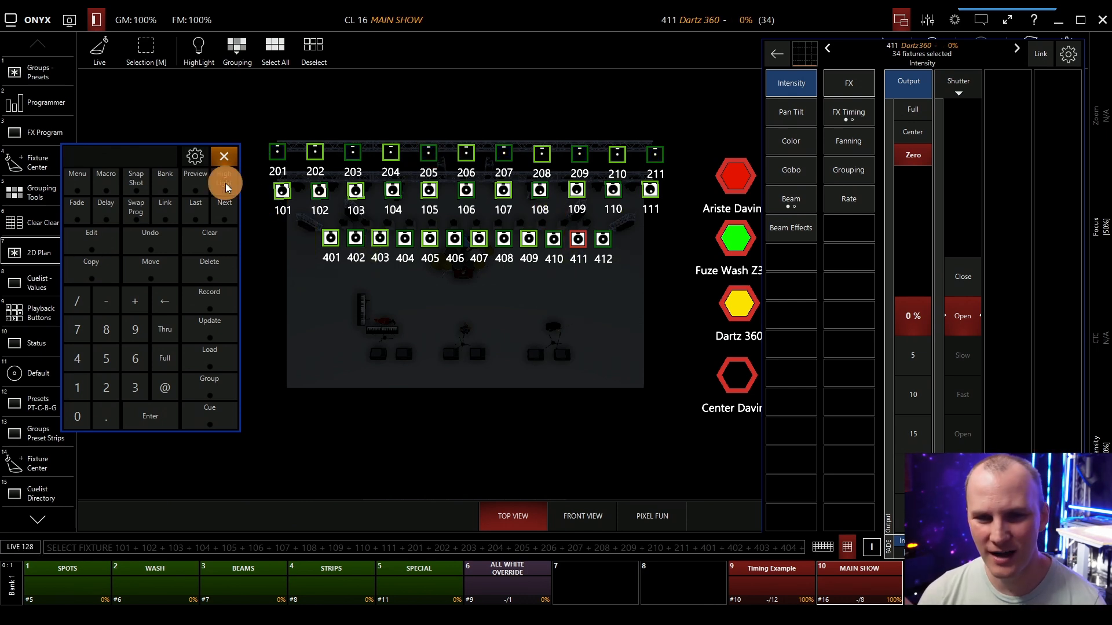
click(226, 186)
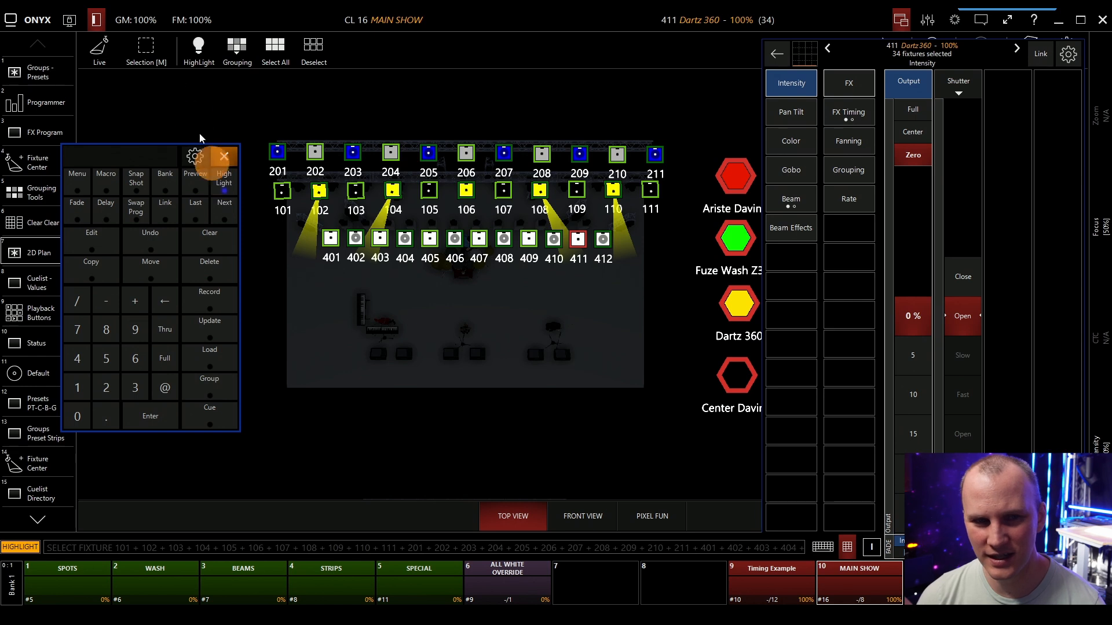
click(224, 204)
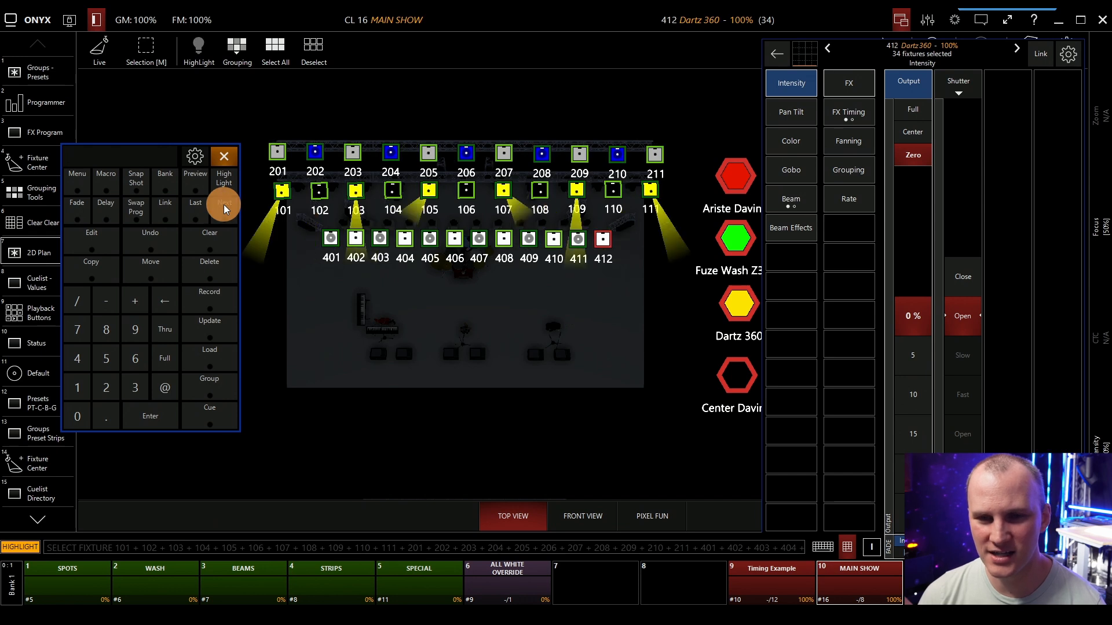
Turn the grouping off and step forward through the selected fixtures one at a time to fixture 209.
click(231, 52)
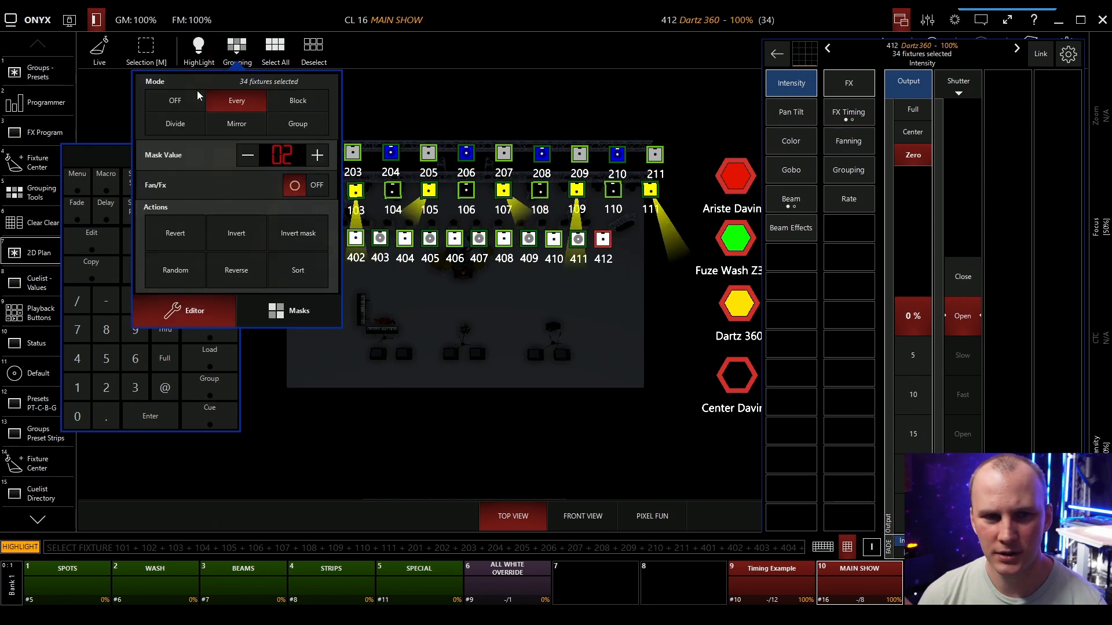
click(227, 41)
click(214, 209)
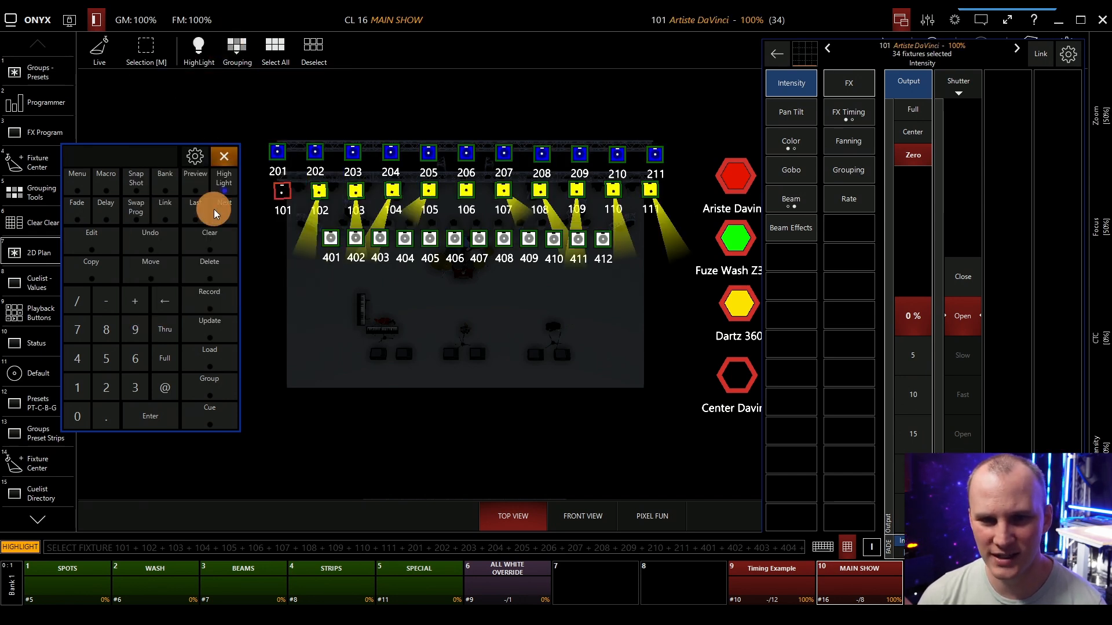
click(214, 210)
click(214, 210)
click(214, 209)
click(214, 210)
click(213, 210)
click(214, 210)
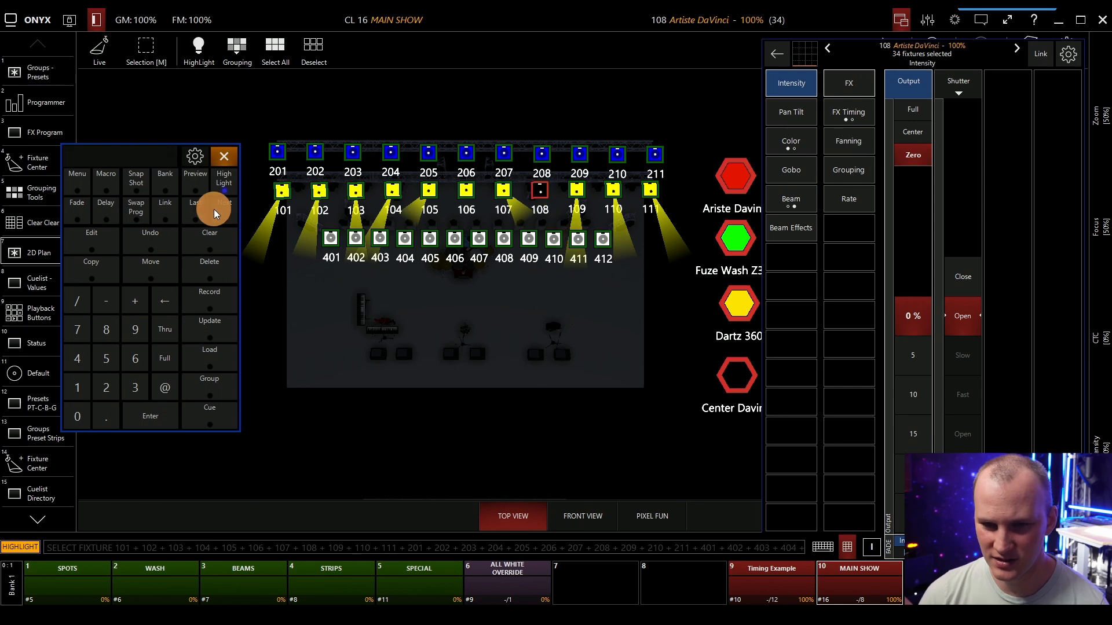
click(214, 209)
click(214, 209)
click(214, 209)
click(214, 210)
click(214, 209)
click(214, 210)
click(213, 209)
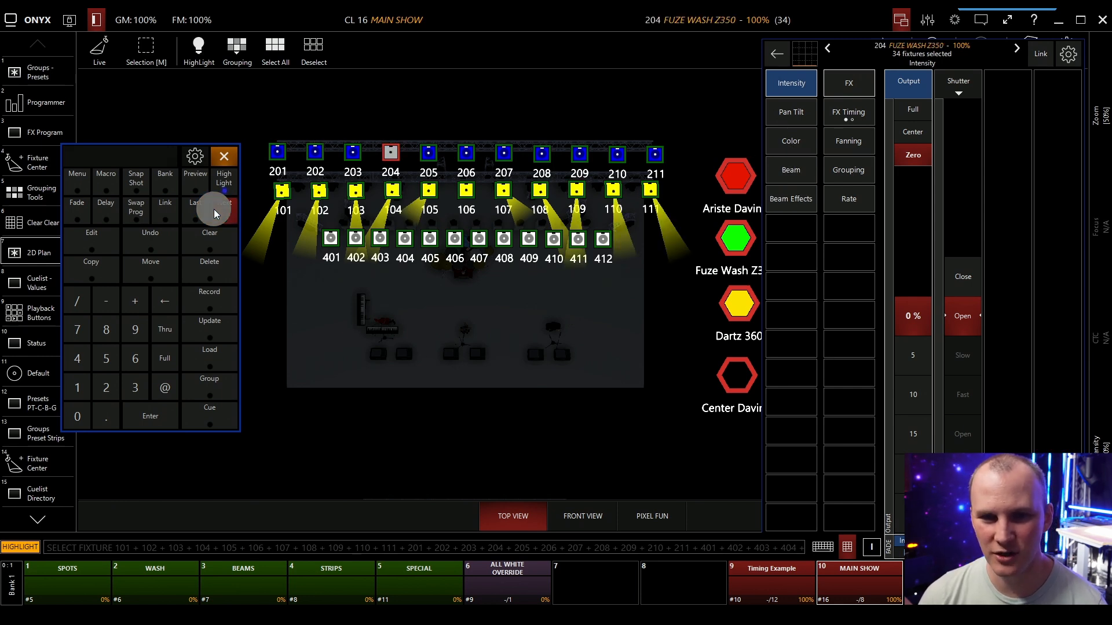
click(213, 209)
click(213, 210)
click(213, 210)
click(213, 210)
click(214, 210)
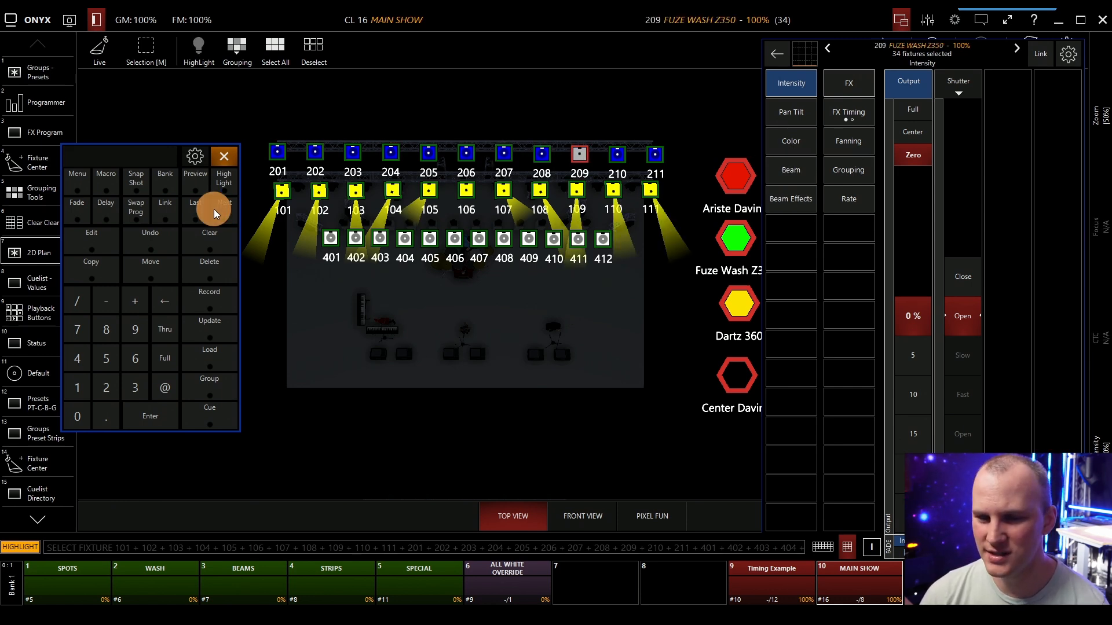
Step back through the selected fixtures to fixture 202 and forward again to fixture 205.
click(194, 210)
click(195, 209)
click(194, 209)
click(195, 210)
click(195, 210)
click(194, 210)
click(194, 210)
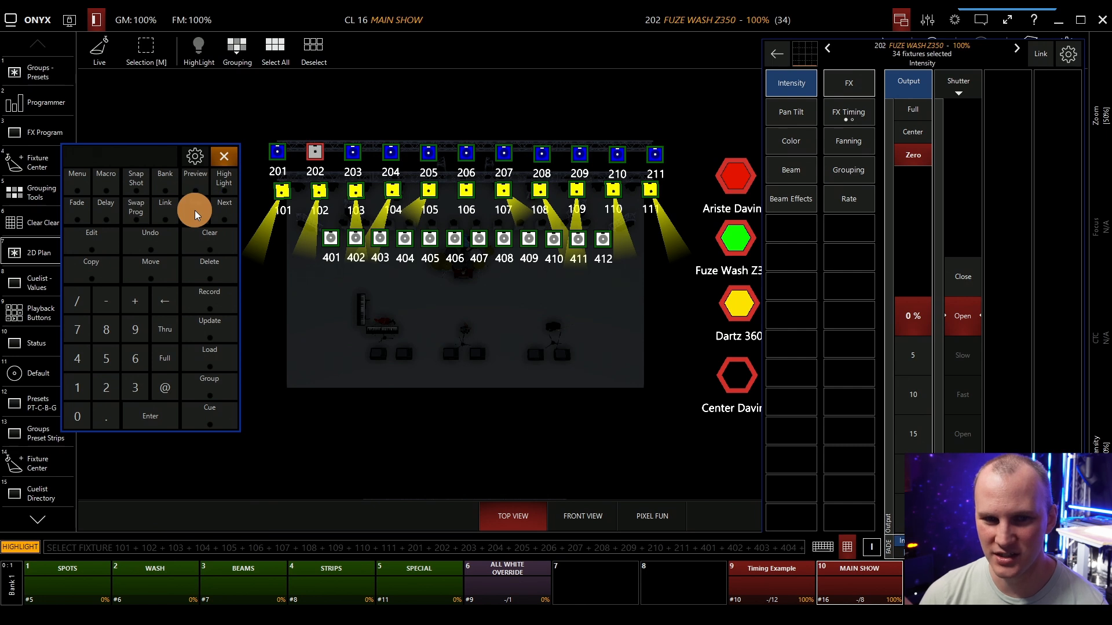
click(215, 213)
click(218, 213)
click(217, 214)
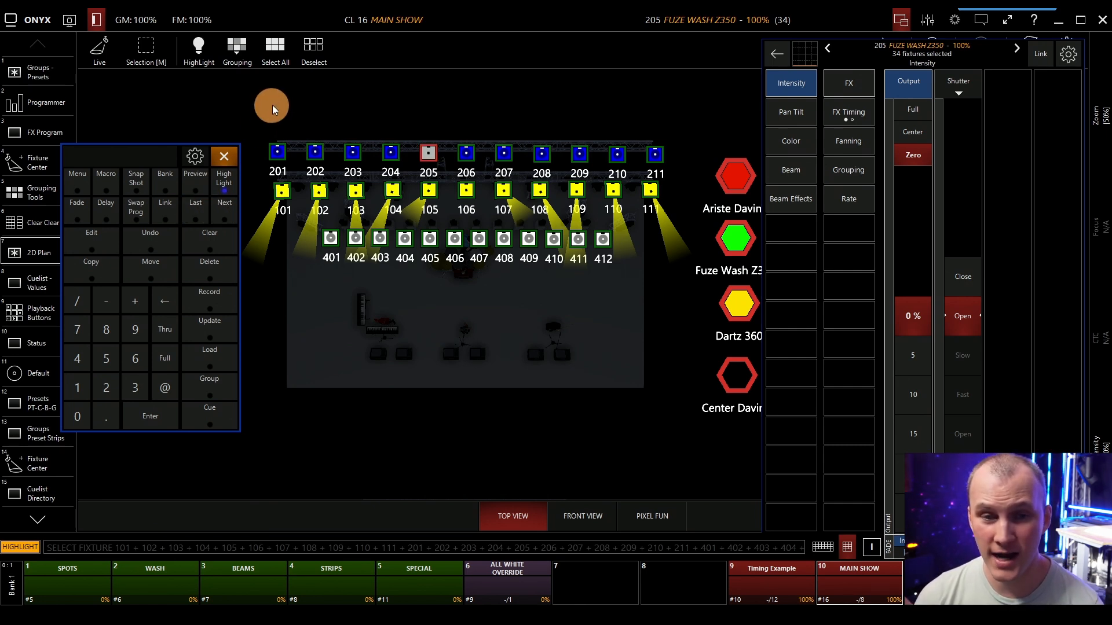
Deselect everything, select only fixtures 201 to 205, and step through them one at a time with HighLight on.
click(359, 120)
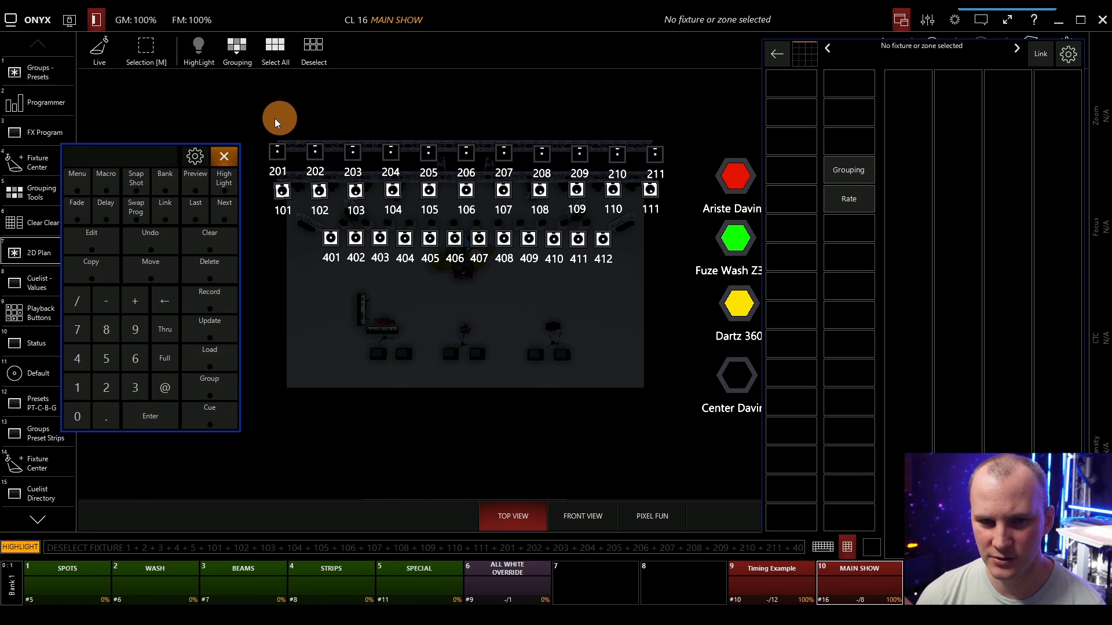
drag(265, 120, 446, 168)
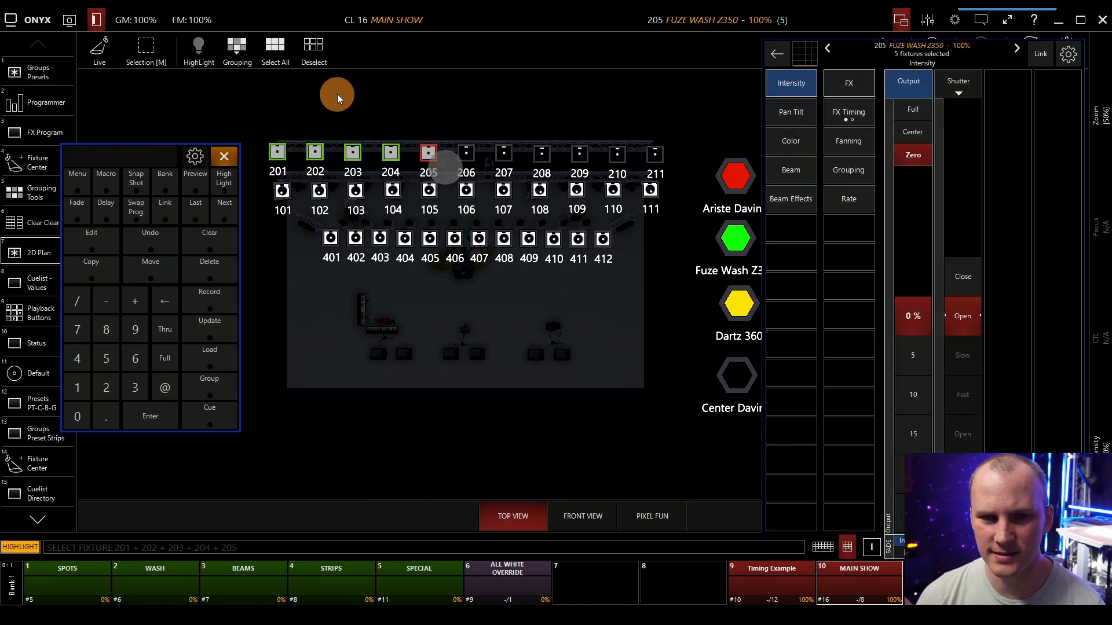
click(226, 210)
click(227, 206)
click(226, 204)
click(225, 204)
click(225, 204)
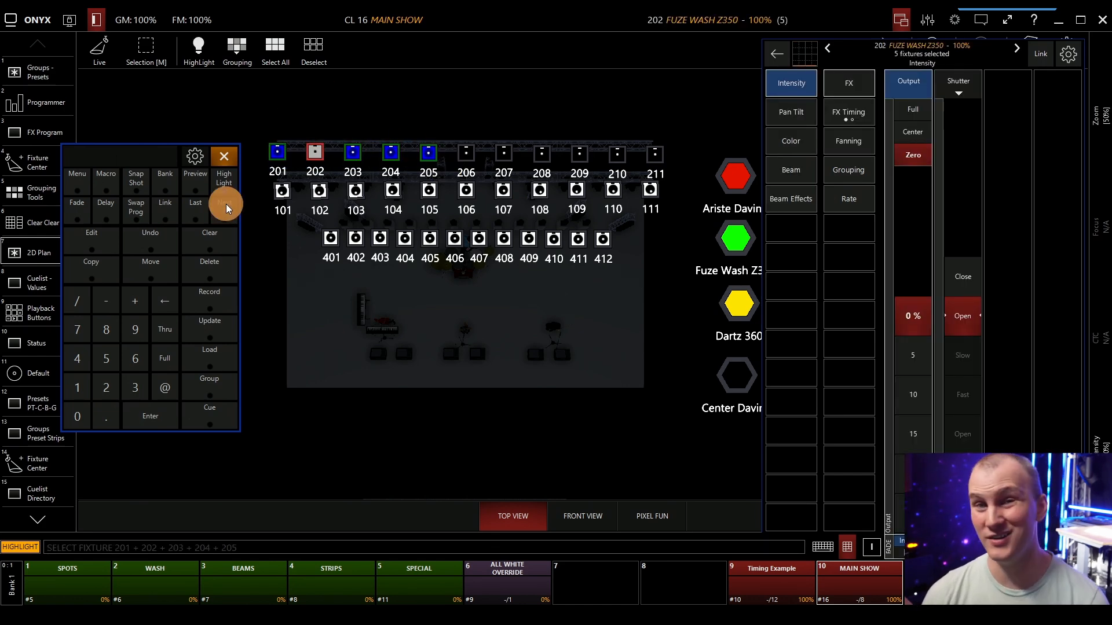